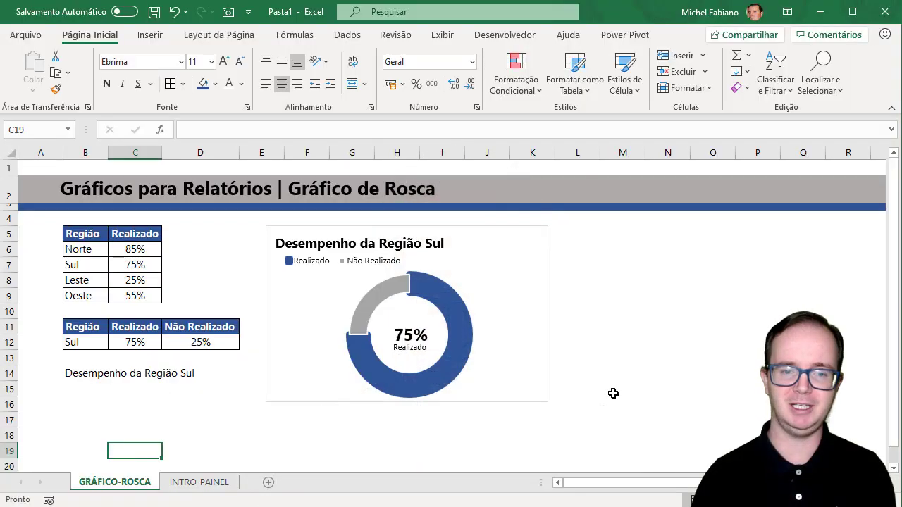
- View the finished INTRO-PAINEL dashboard, then return to the GRÁFICO-ROSCA sheet
left_click(205, 483)
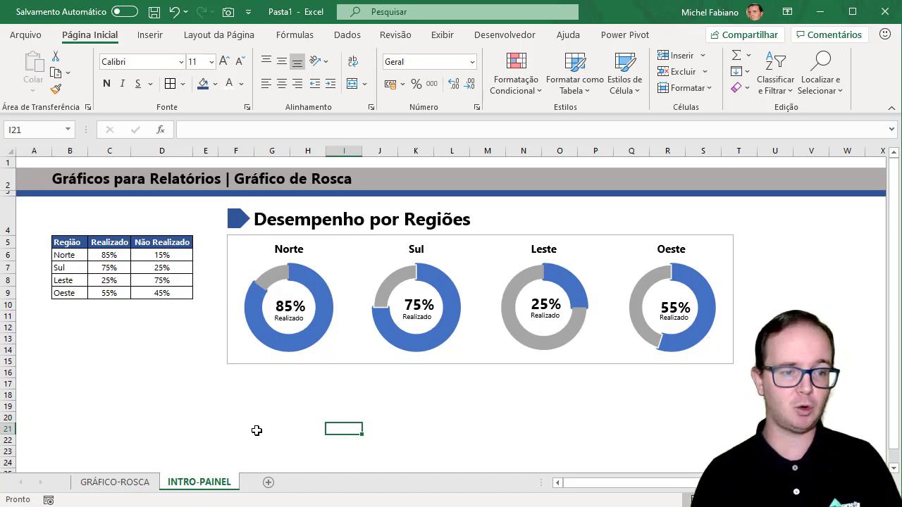
left_click(141, 486)
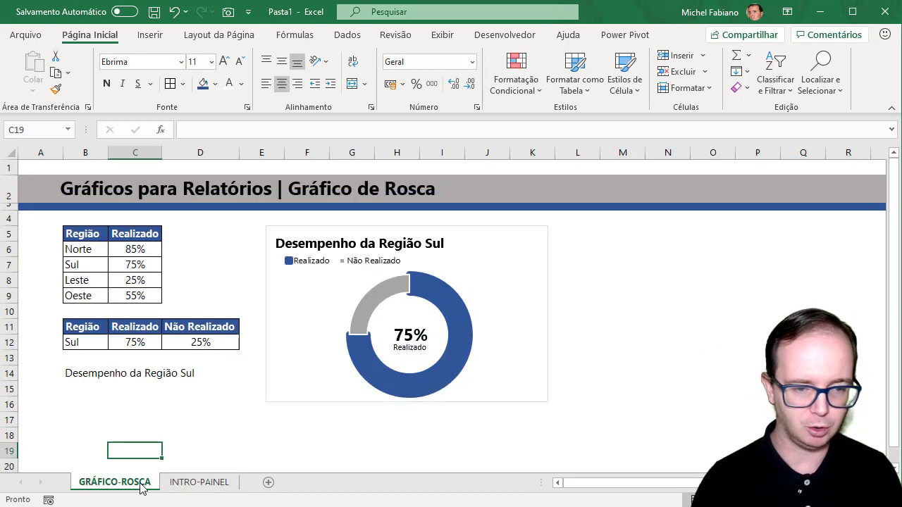
left_click(167, 393)
- Pick Leste, then Norte, from B12's region dropdown so the chart shows Região Norte at 85%
left_click(105, 346)
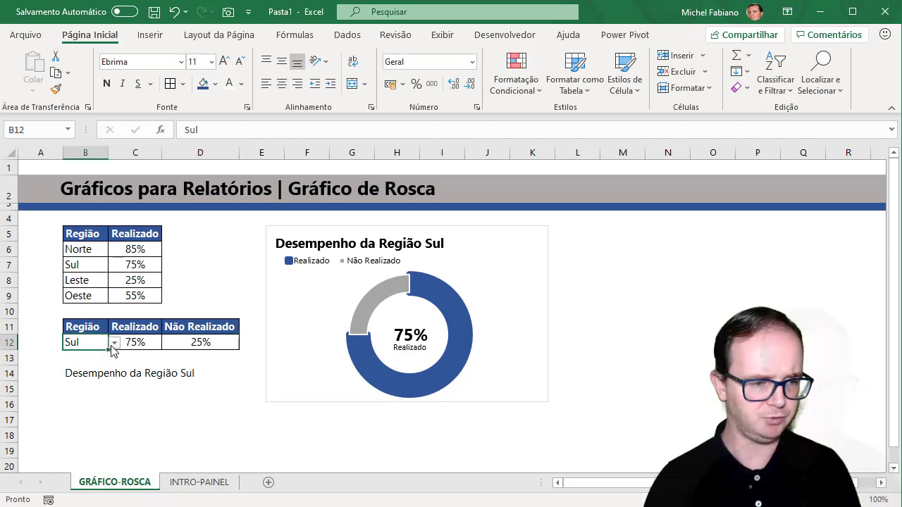
left_click(113, 342)
left_click(98, 374)
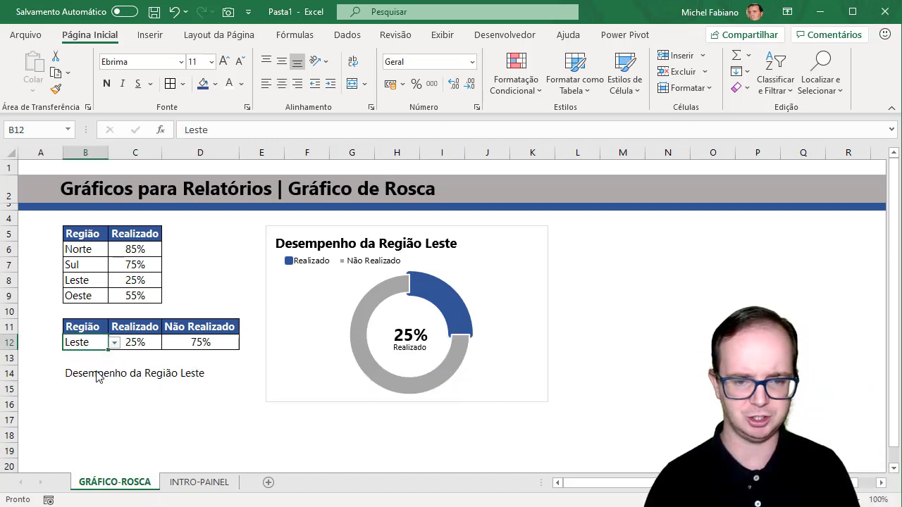
left_click(115, 344)
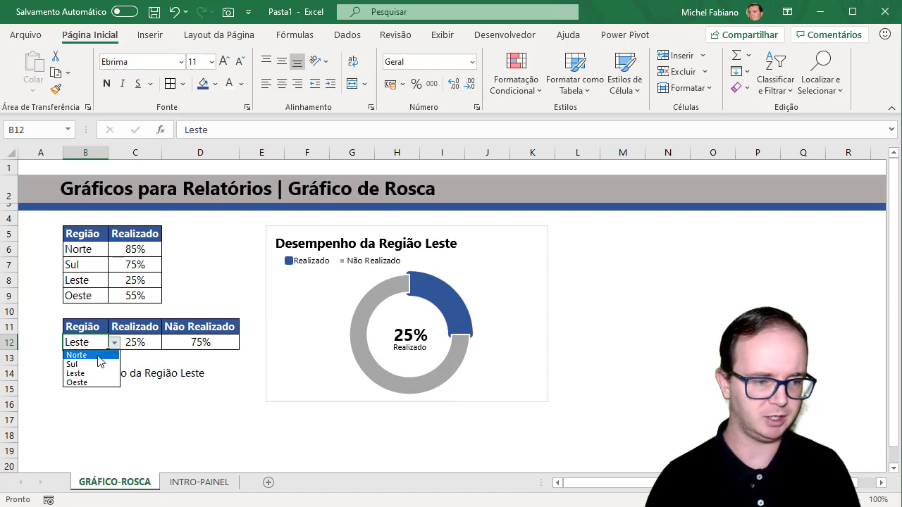
left_click(98, 356)
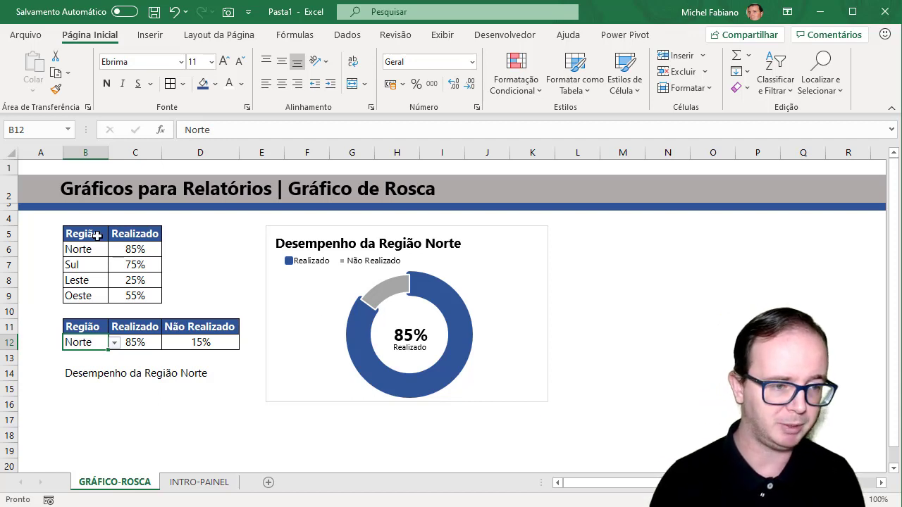
- Copy the Região/Realizado table B5:C9 onto a new sheet at B2
left_click_drag(78, 233, 127, 289)
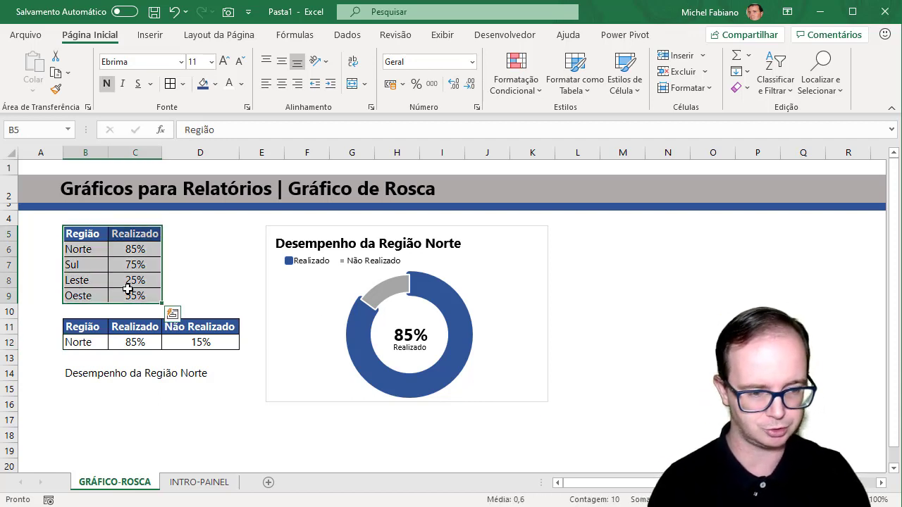
key("ctrl+c")
left_click(268, 483)
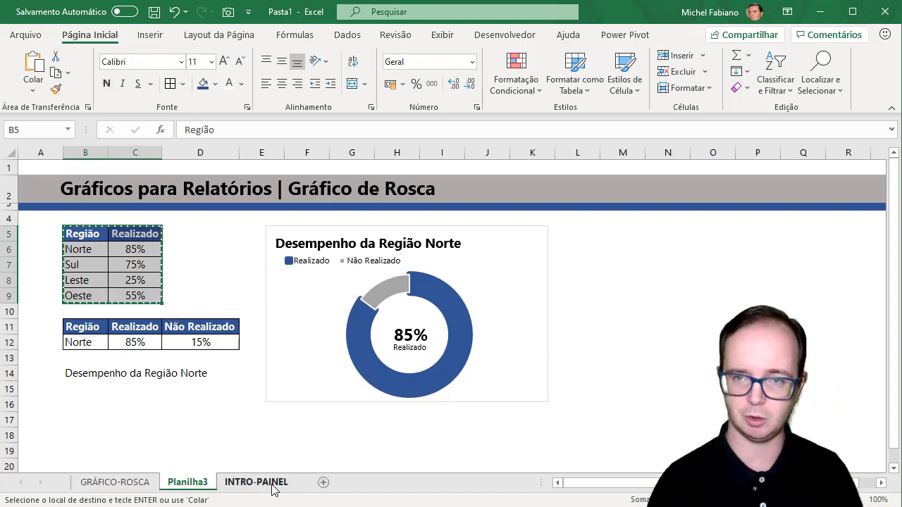
left_click(91, 183)
key("ctrl+v")
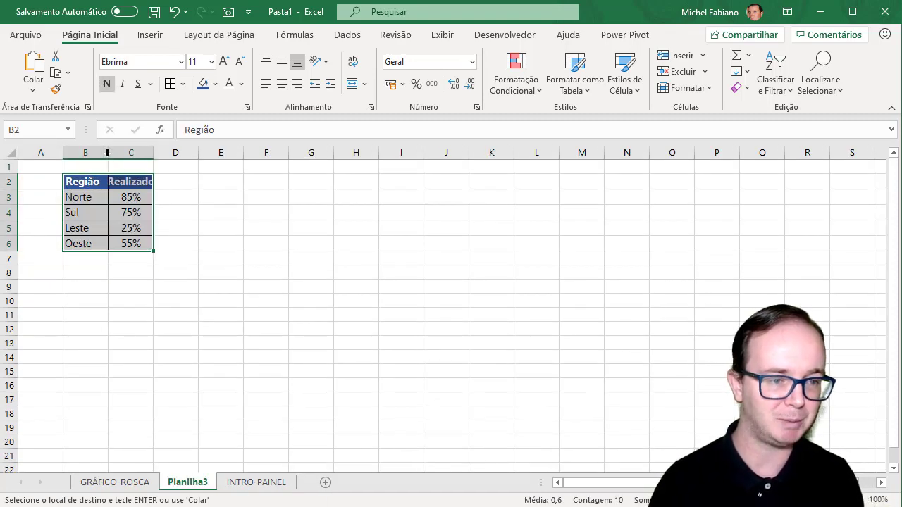
- Autofit columns B and C and make column A narrower
double_click(108, 153)
double_click(148, 153)
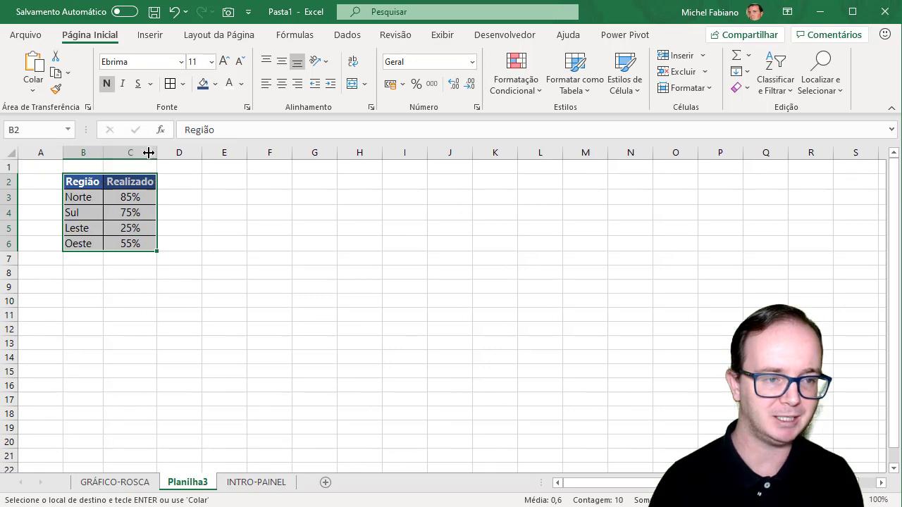
scroll(444, 310, "up", 1)
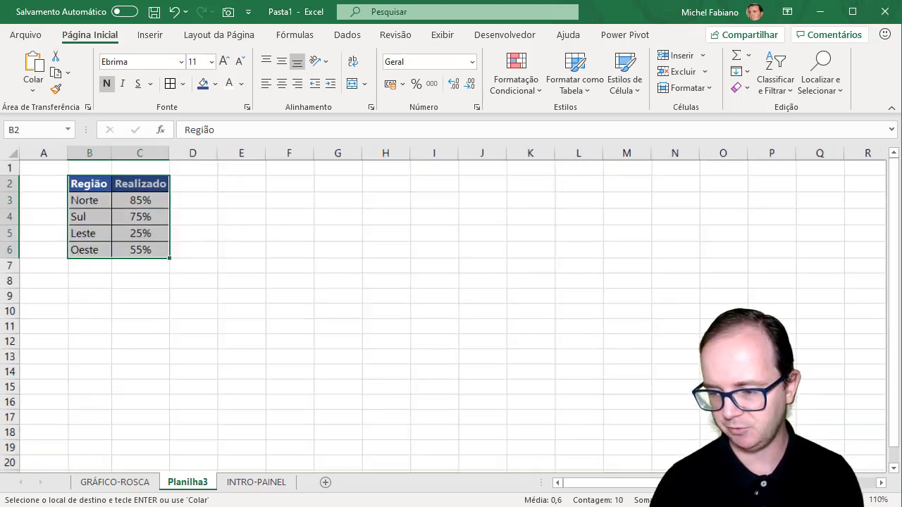
scroll(444, 310, "up", 2)
scroll(444, 311, "up", 1)
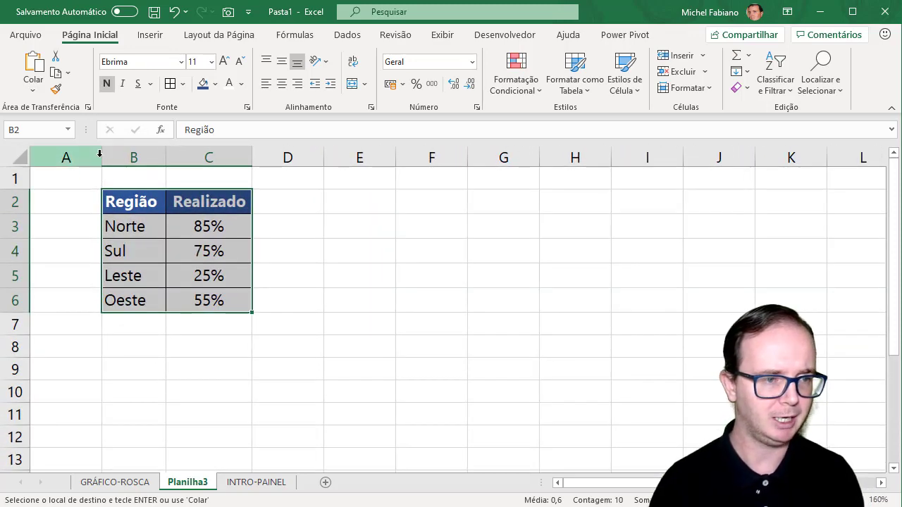
left_click_drag(101, 156, 64, 156)
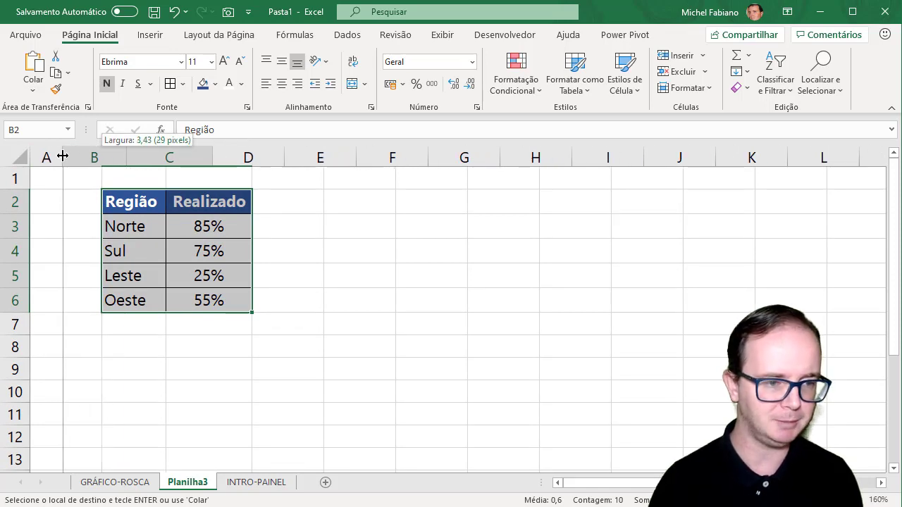
left_click(104, 345)
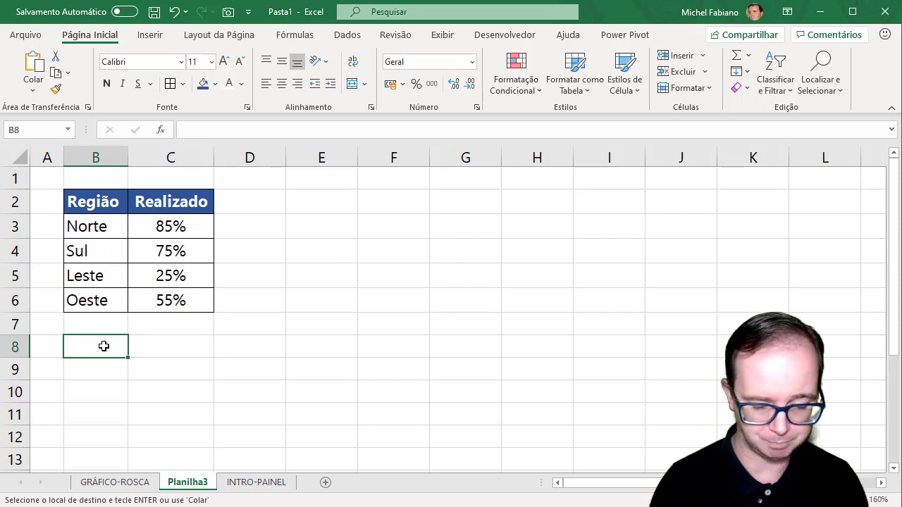
- Enter the headings Região, Realizado and Não Realizado across B8:D8
type("rEGI")
key("BackSpace")
key("BackSpace")
key("BackSpace")
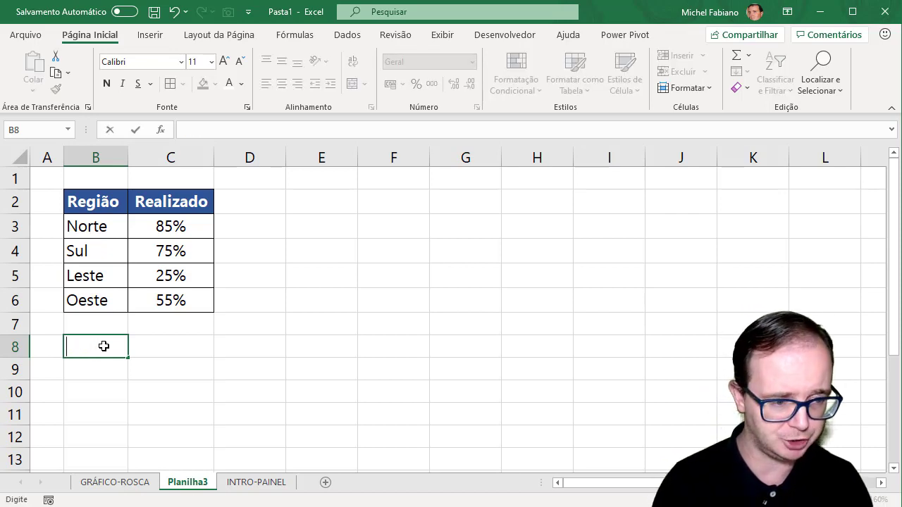
key("BackSpace")
key("BackSpace")
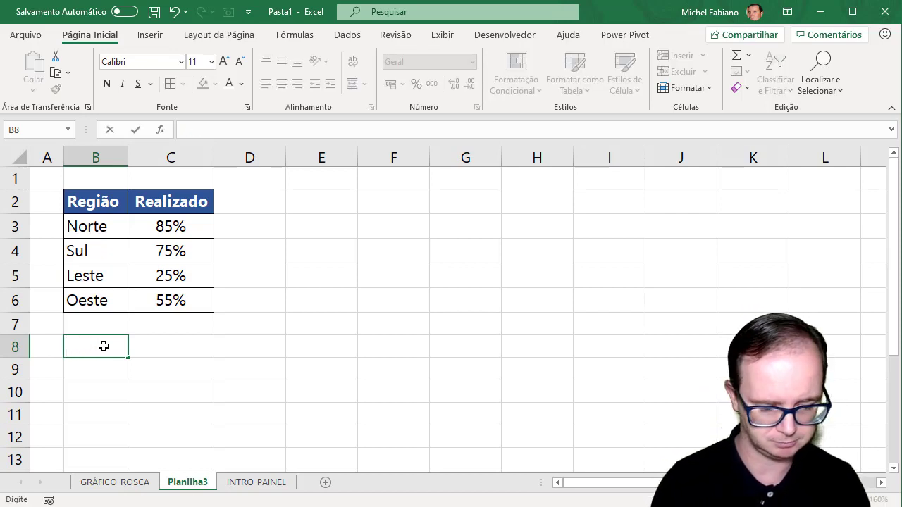
type("Região")
key("Tab")
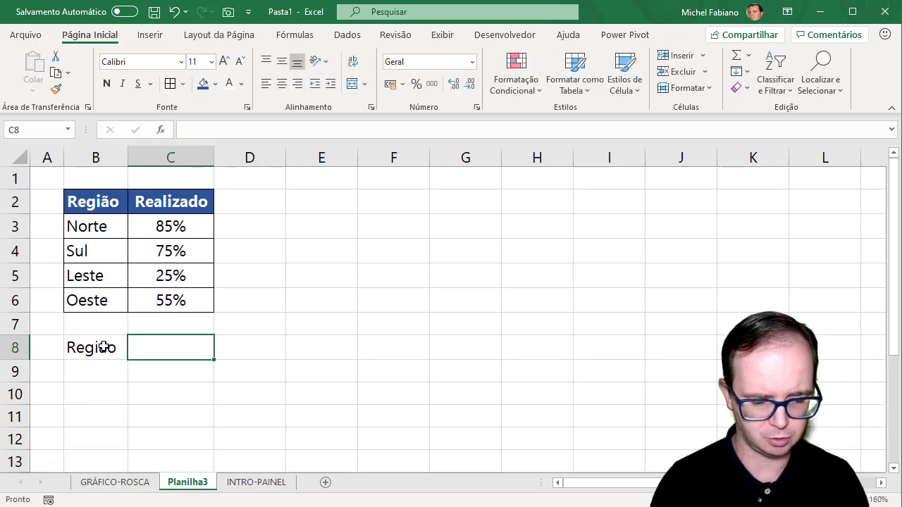
type("Realizado")
key("Tab")
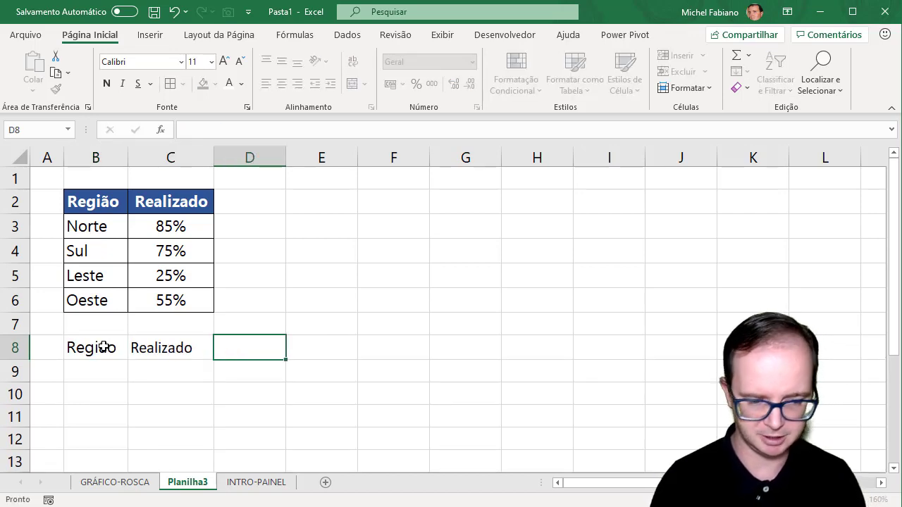
type("Não Realizado")
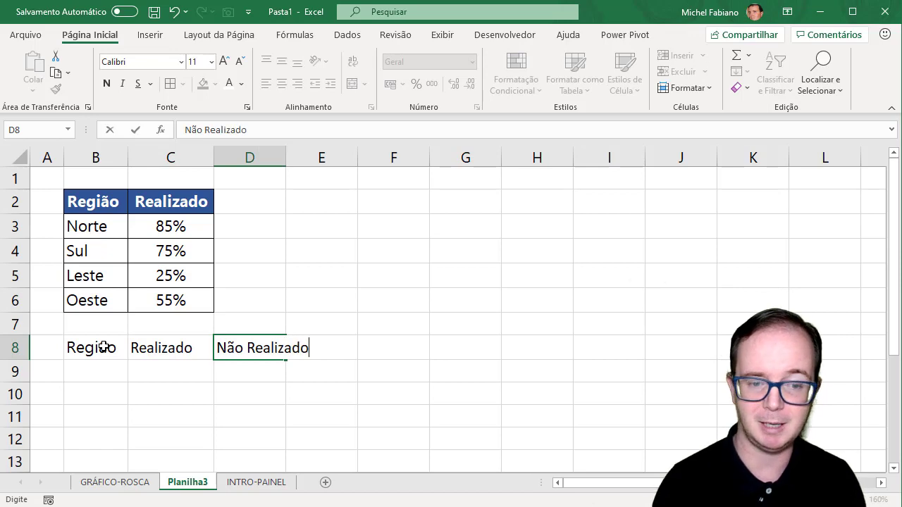
key("Return")
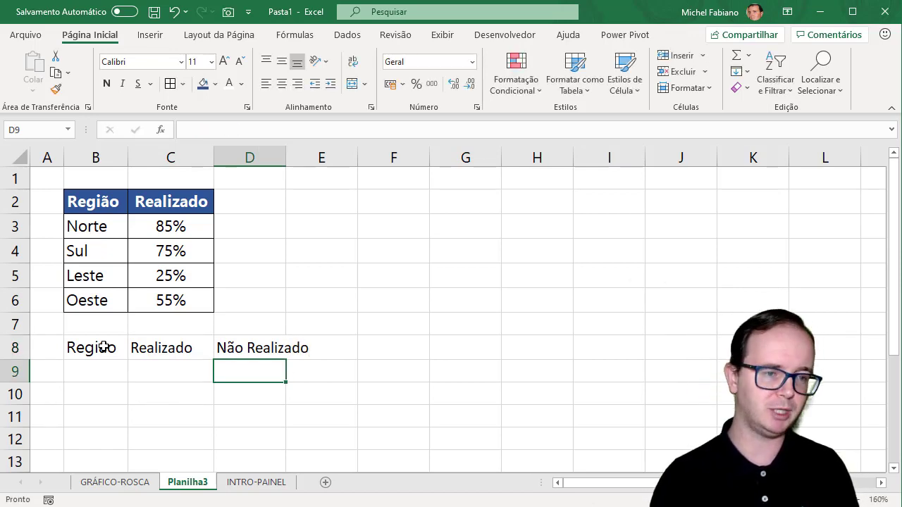
left_click(196, 228)
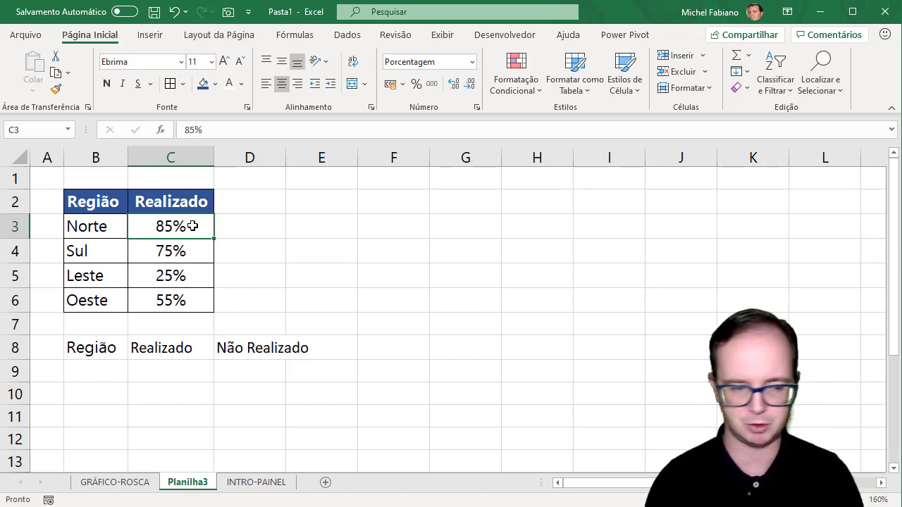
- Enter Norte as the region in B9
left_click(105, 374)
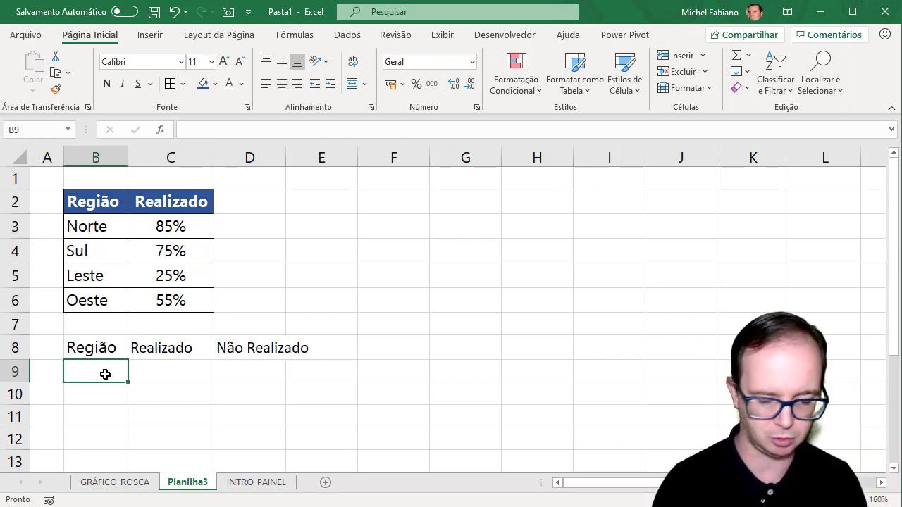
type("Norte")
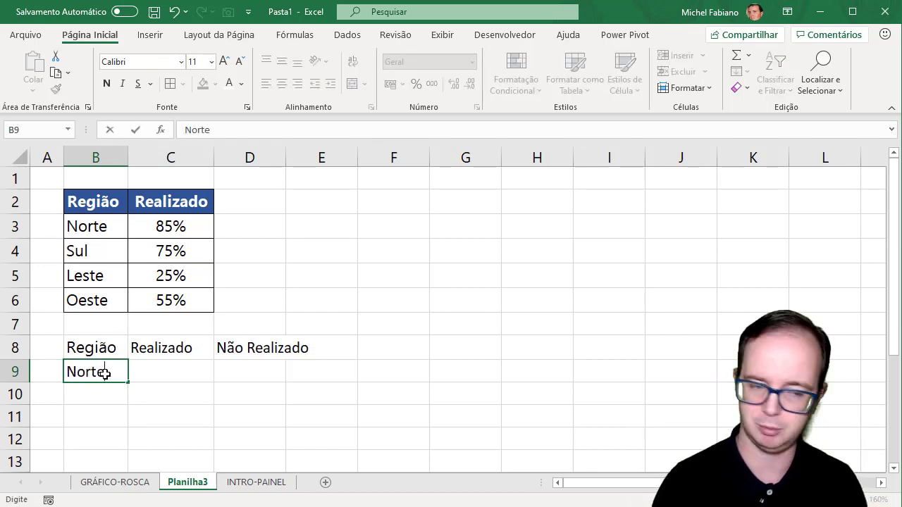
key("Tab")
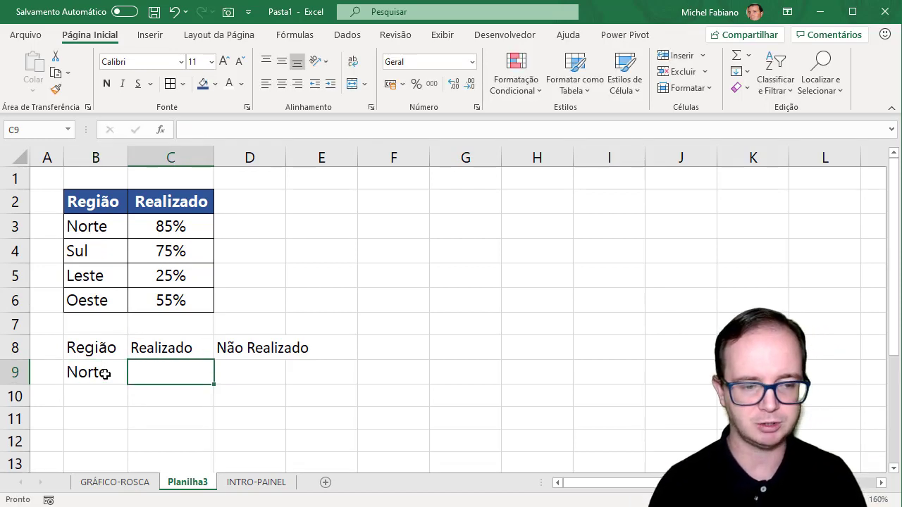
- Put =PROCV(B9;B2:C6;2;0) in C9, returning 0,85 for Norte
type("=pr")
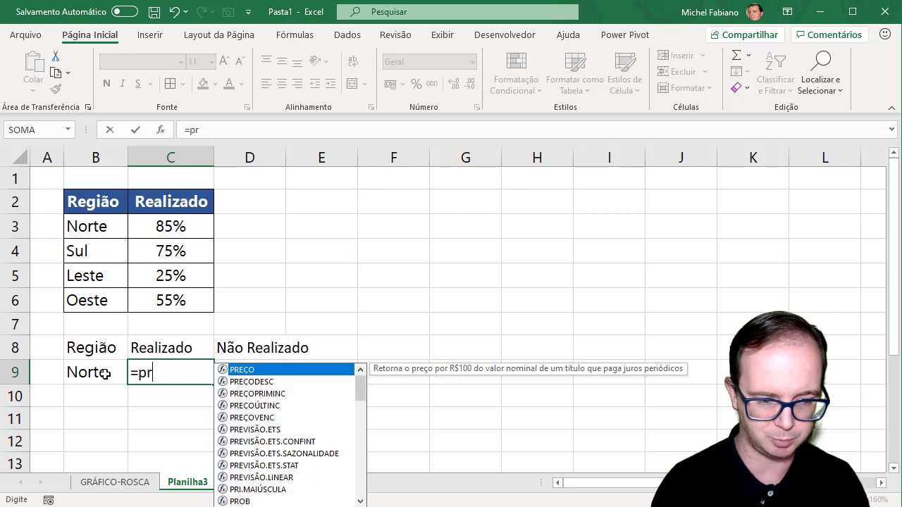
type("ocv(")
left_click(104, 375)
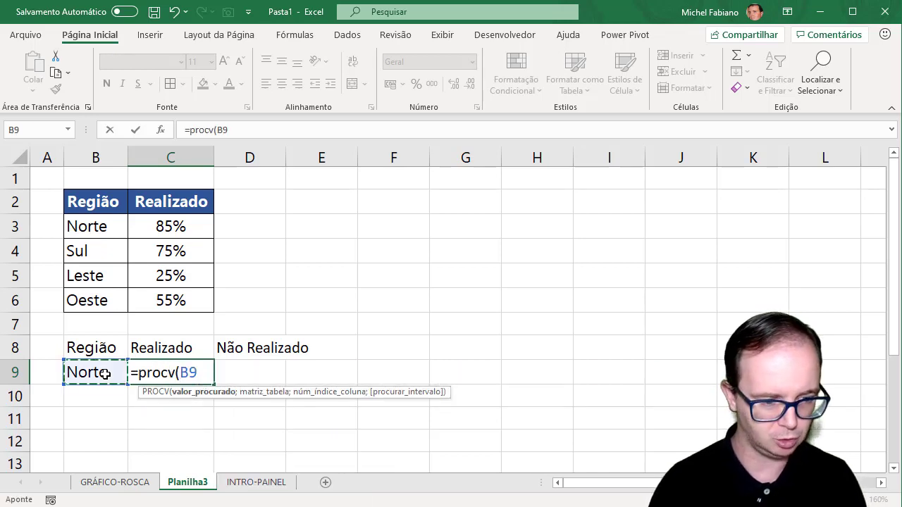
type(";")
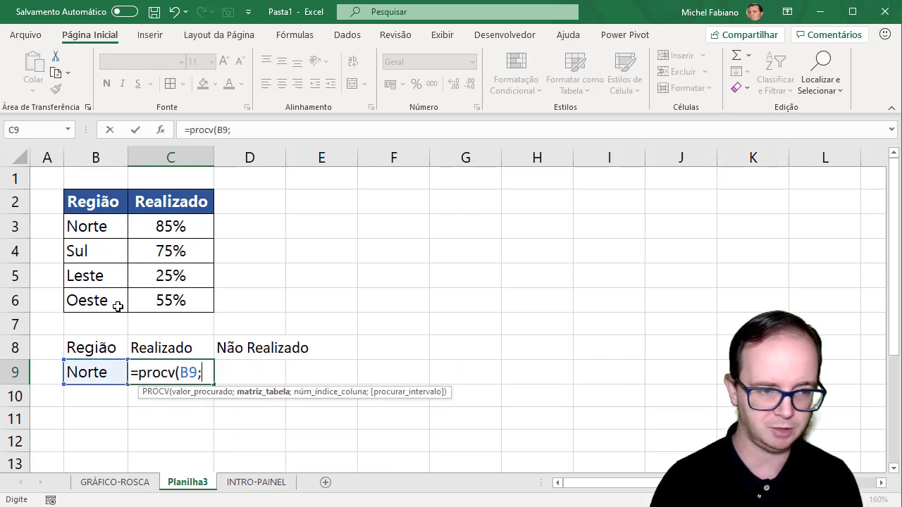
left_click_drag(104, 203, 167, 296)
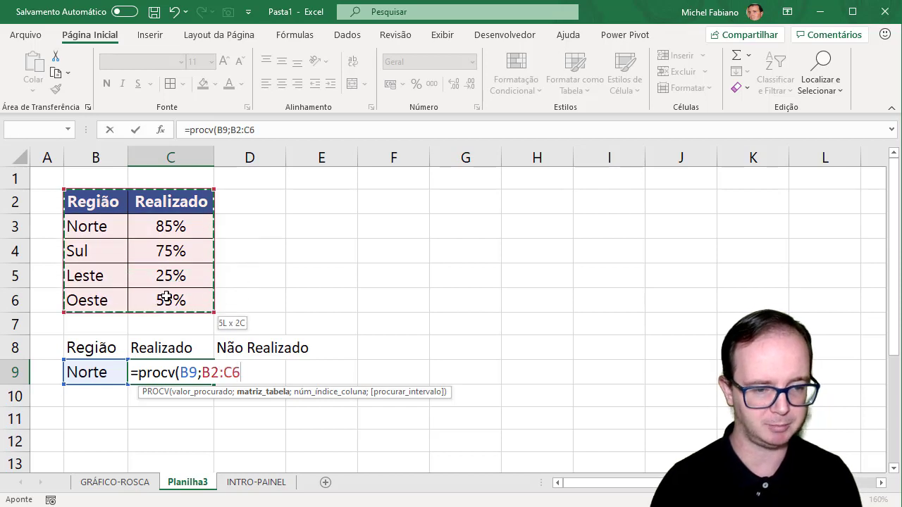
type(";2")
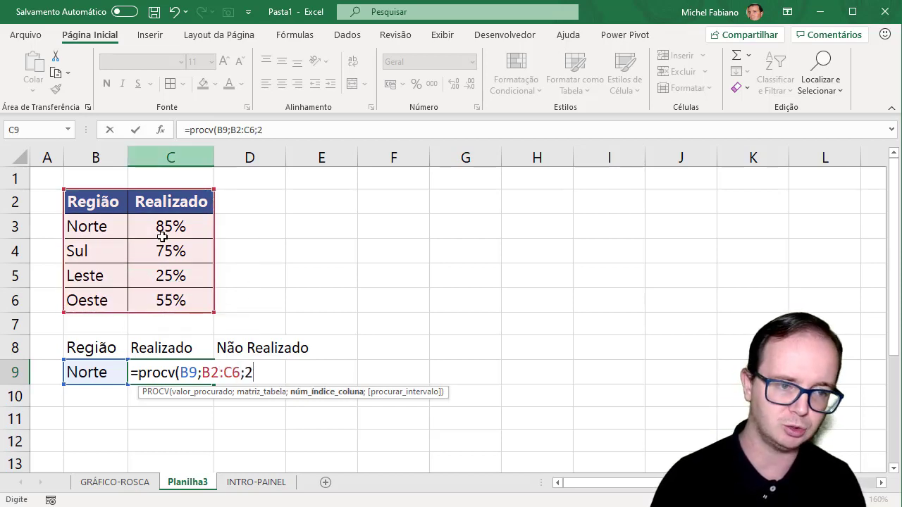
type(";")
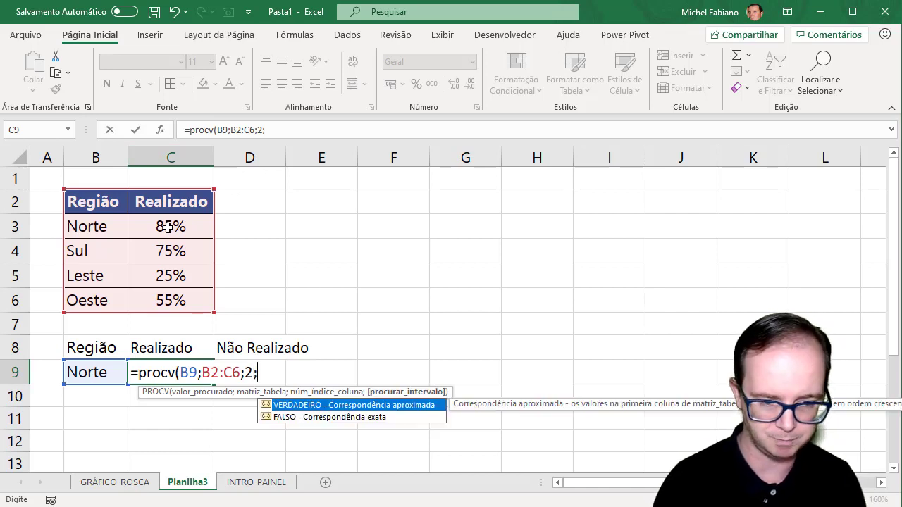
type("0)")
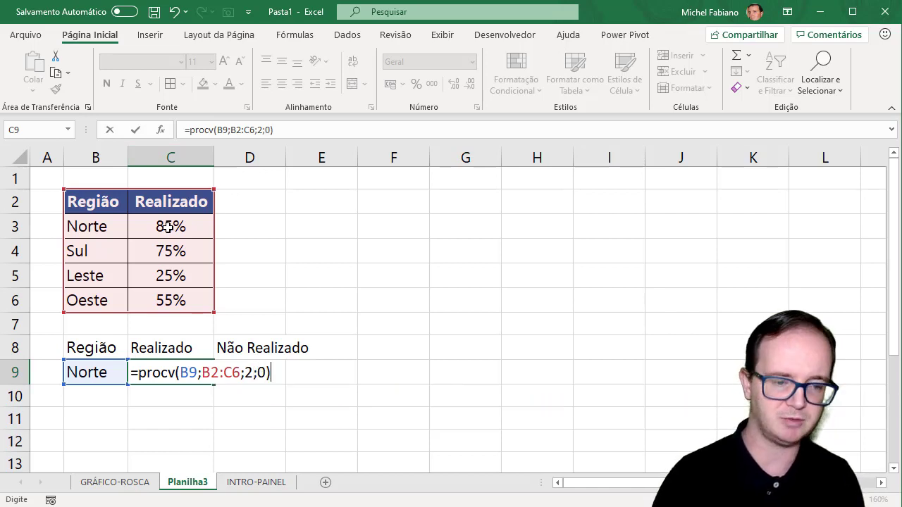
key("Return")
key("Up")
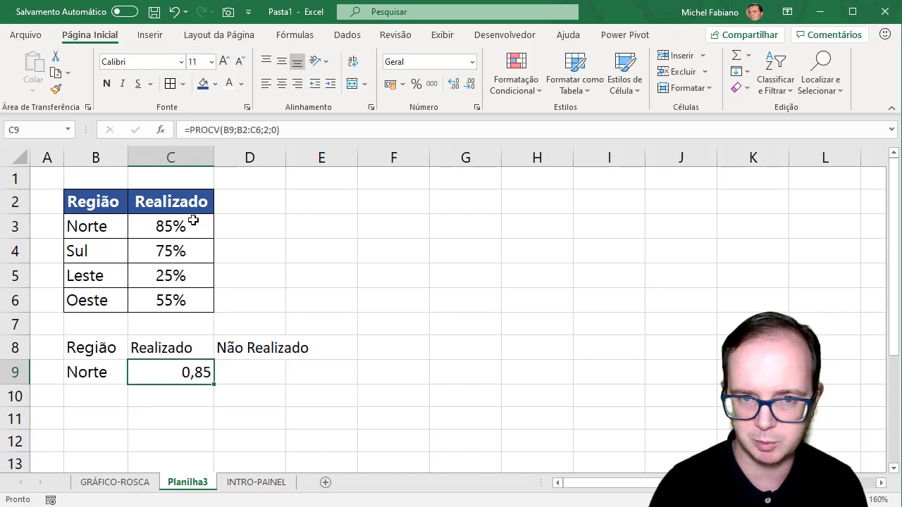
- Show C9 as a centred 85% and fill D9 with =100%-C9 as a centred 15%
left_click(417, 88)
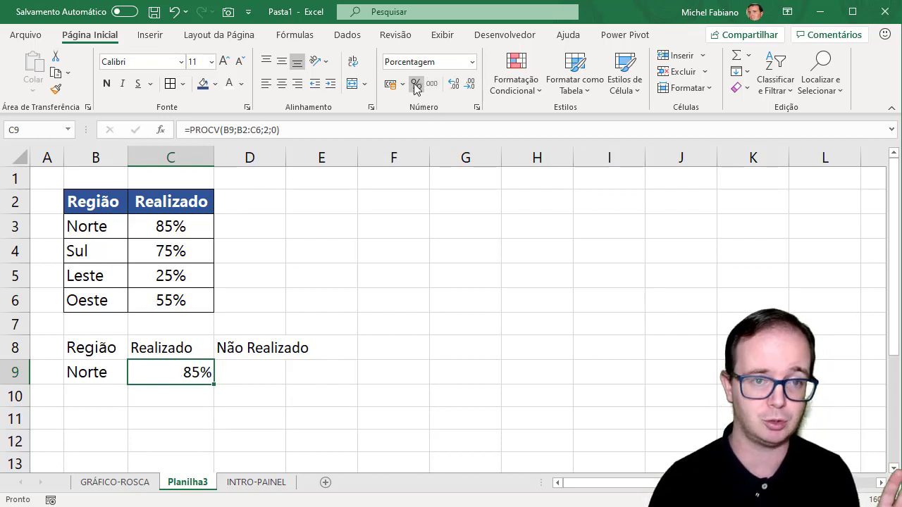
left_click(282, 84)
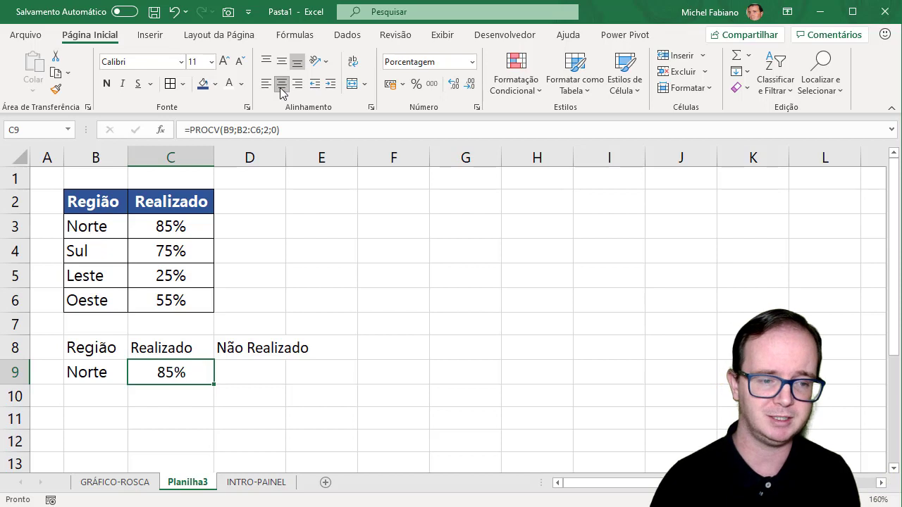
left_click(263, 378)
type("=")
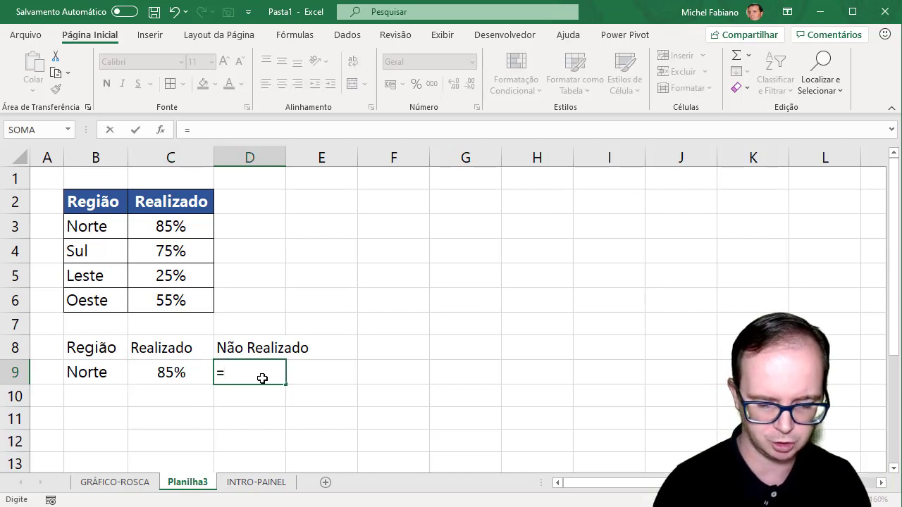
type("100%-")
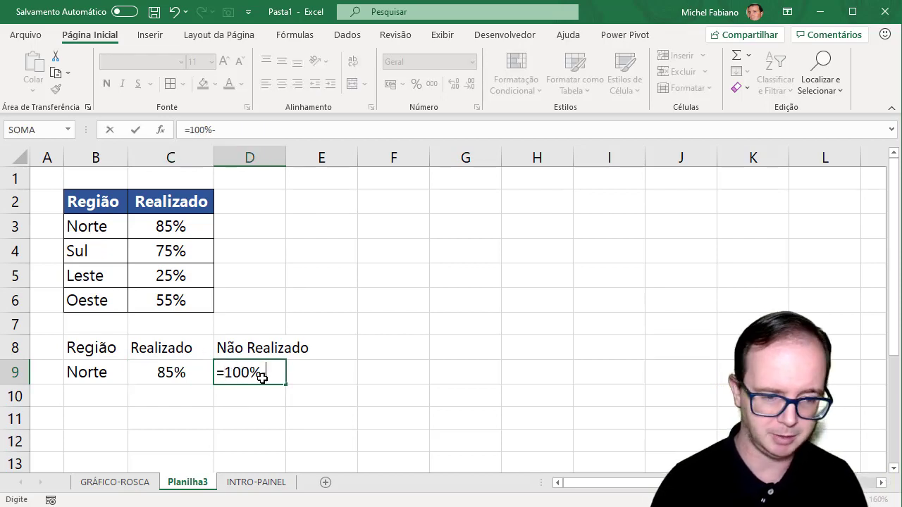
key("Left")
key("Return")
left_click(287, 370)
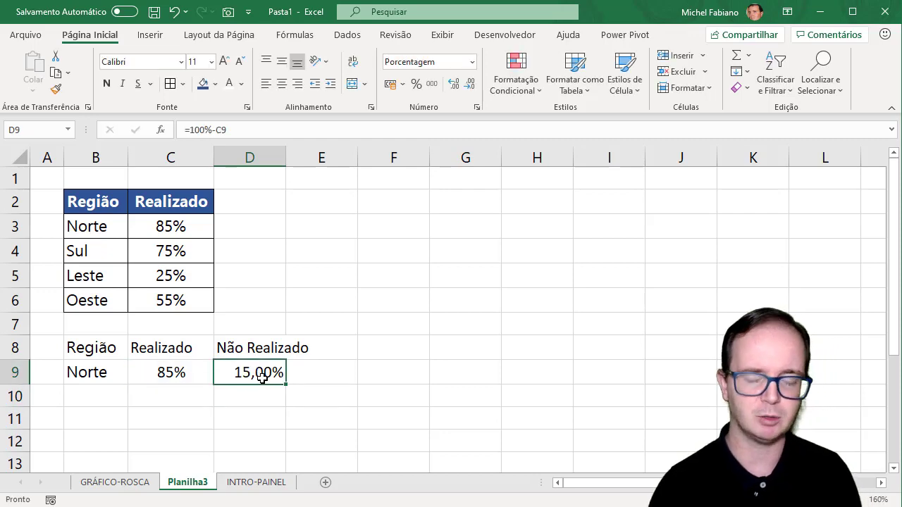
left_click(469, 85)
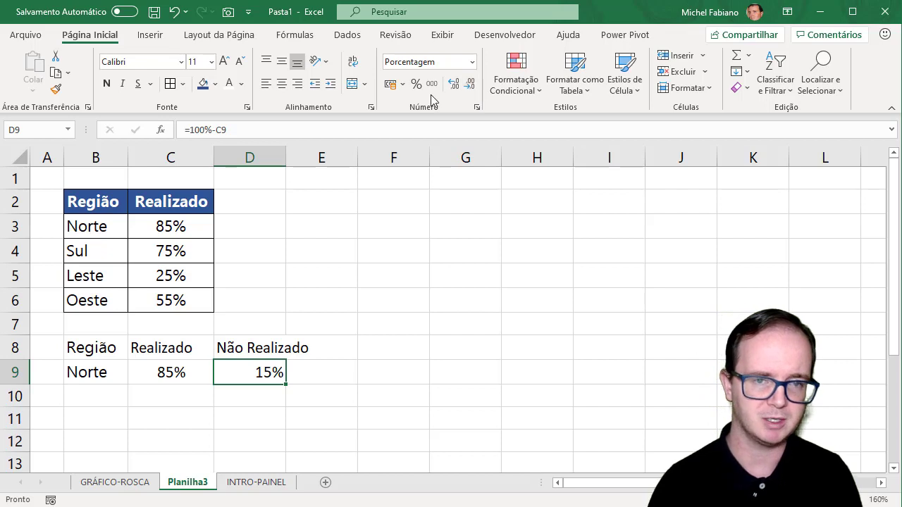
left_click(281, 85)
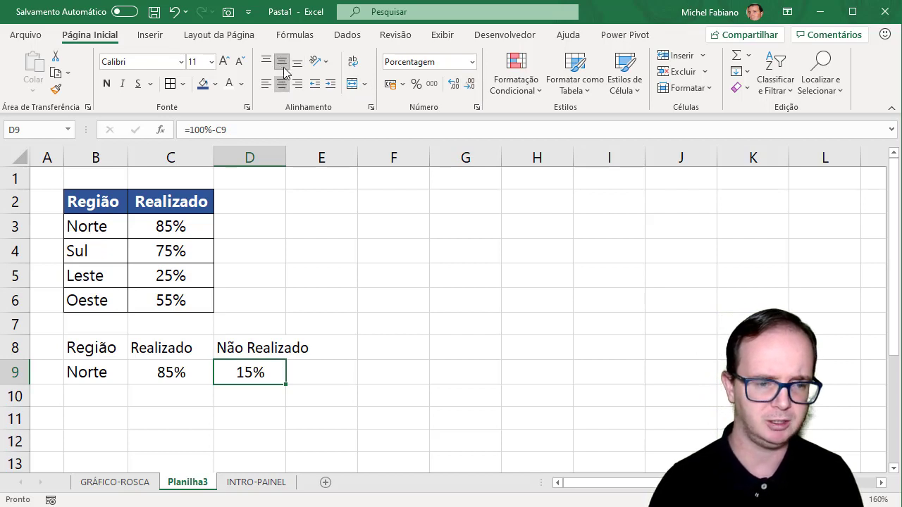
- Select B9:D9 as the chart data
left_click(402, 364)
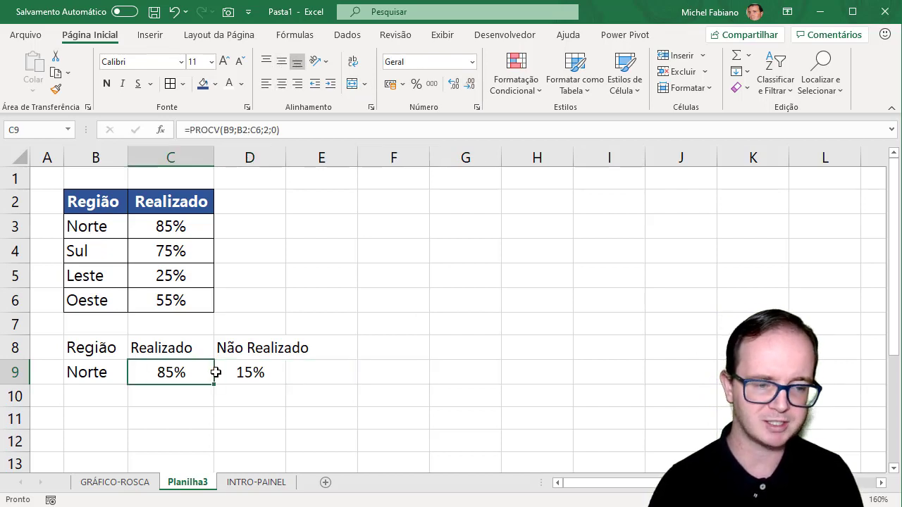
left_click_drag(164, 375, 217, 373)
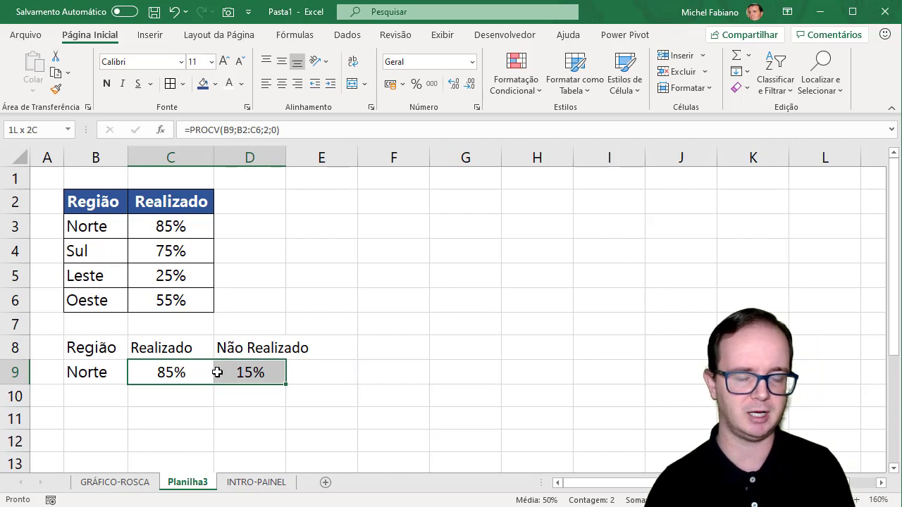
left_click_drag(96, 373, 235, 376)
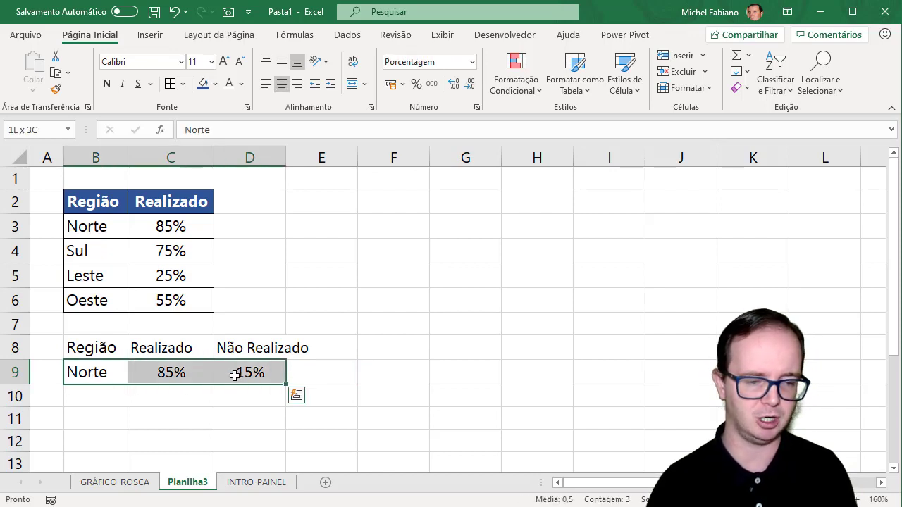
left_click(151, 36)
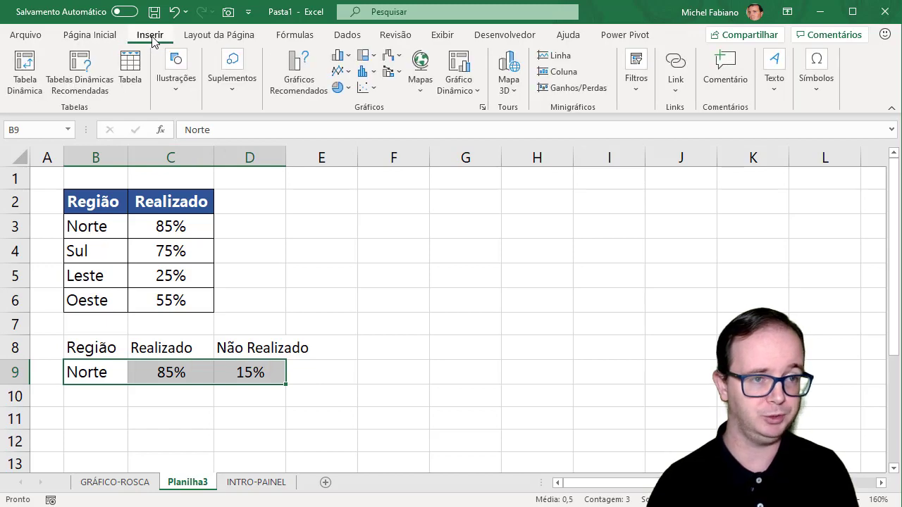
- Insert a doughnut chart of row 9 and shrink it so the table stays visible
left_click(349, 88)
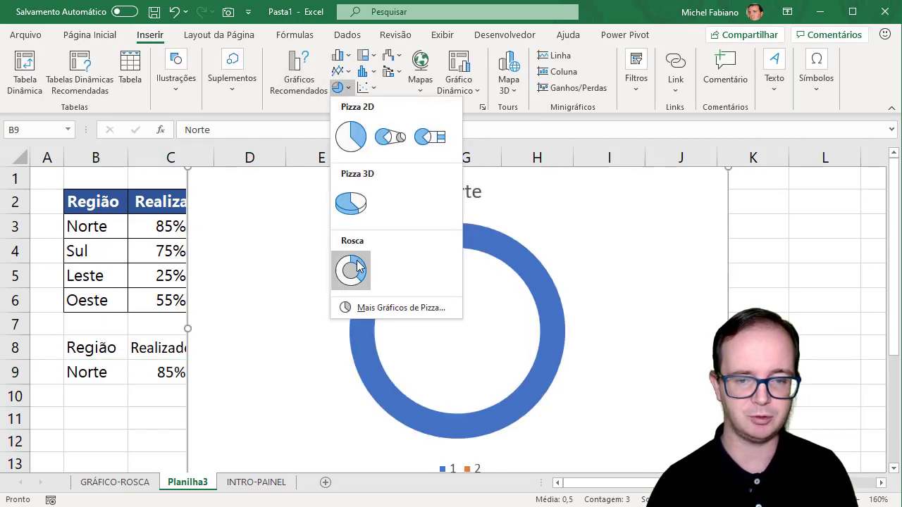
left_click(357, 262)
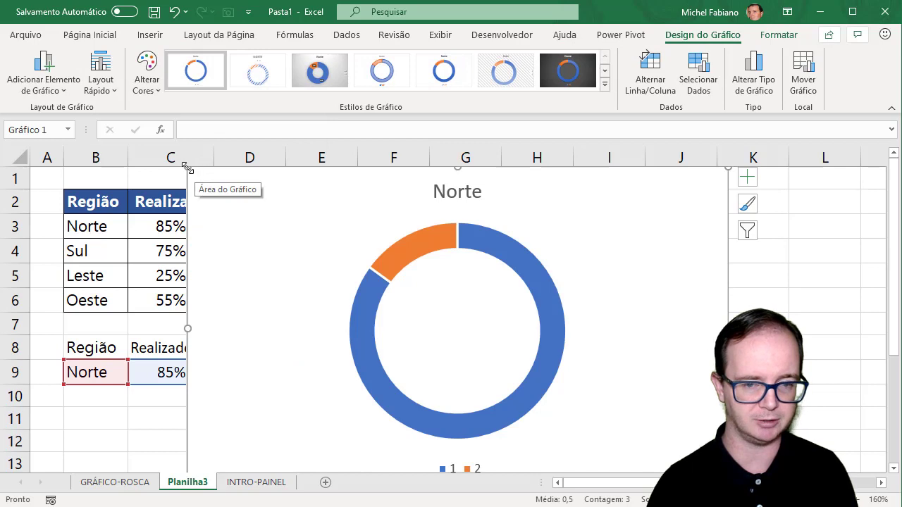
mouse_move(187, 169)
left_mouse_down()
mouse_move(373, 246)
mouse_move(361, 194)
left_mouse_up()
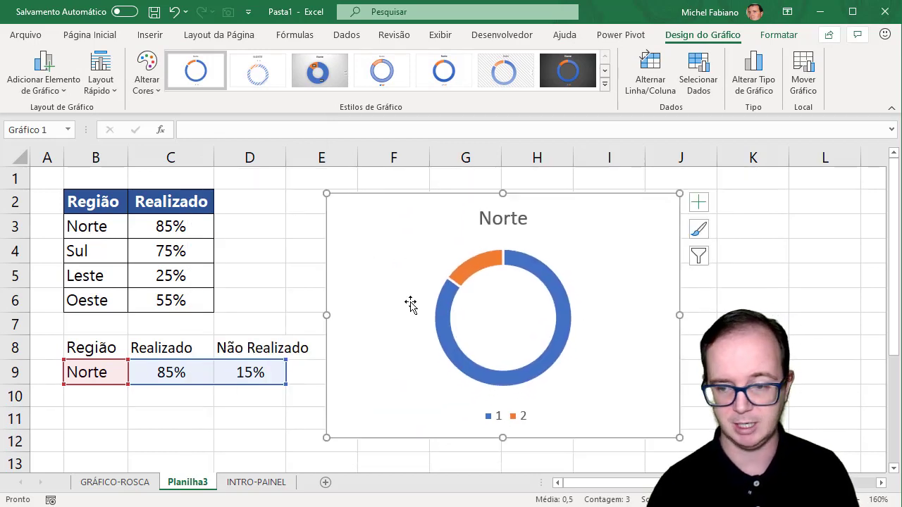
- Delete the legend, narrow the chart, and enlarge and centre the doughnut's plot area
left_click(512, 417)
key("Delete")
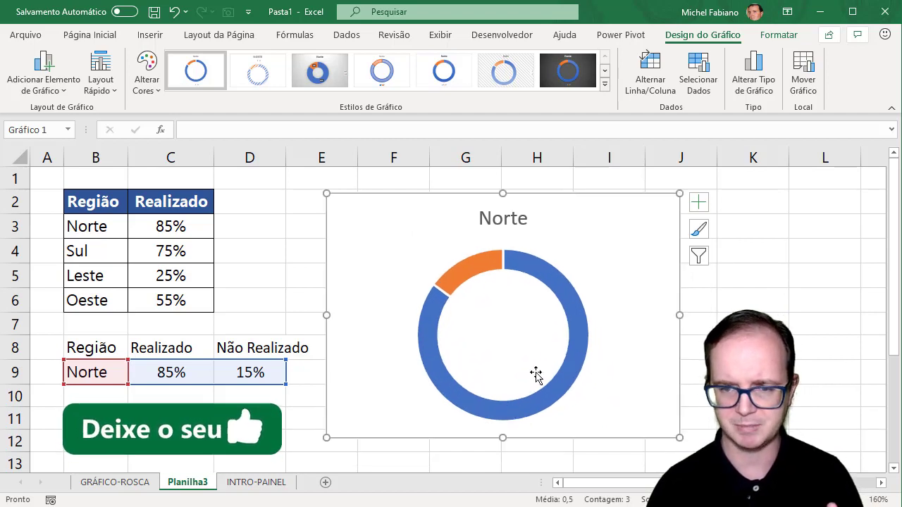
left_click_drag(678, 315, 601, 315)
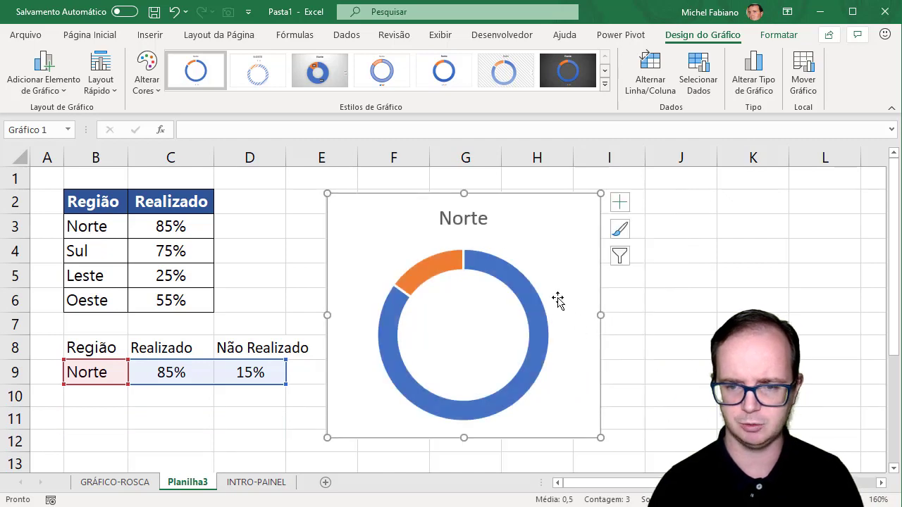
left_click(533, 257)
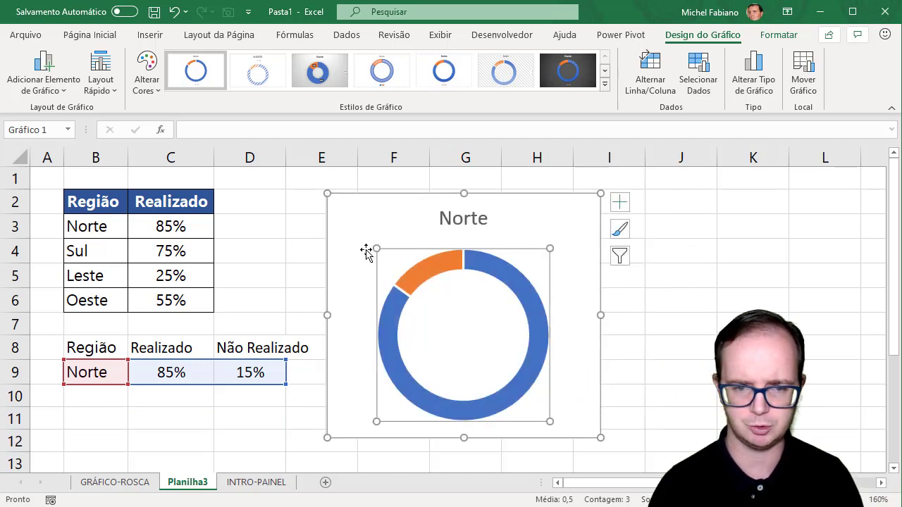
left_click_drag(375, 247, 364, 236)
left_click_drag(553, 234, 556, 233)
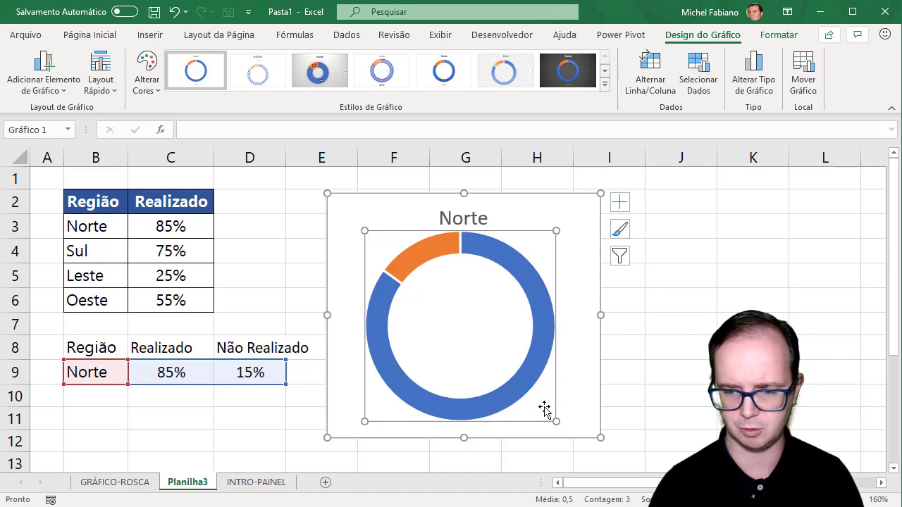
left_click_drag(531, 421, 536, 425)
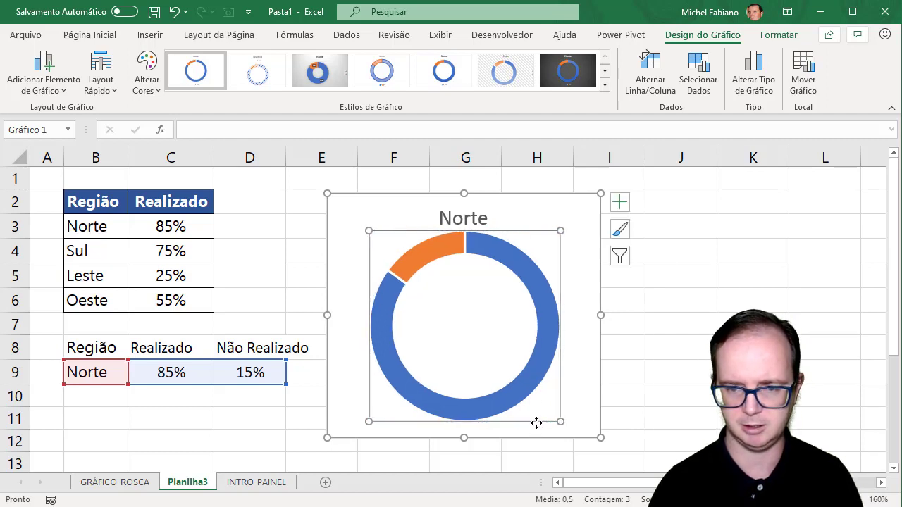
left_click(614, 397)
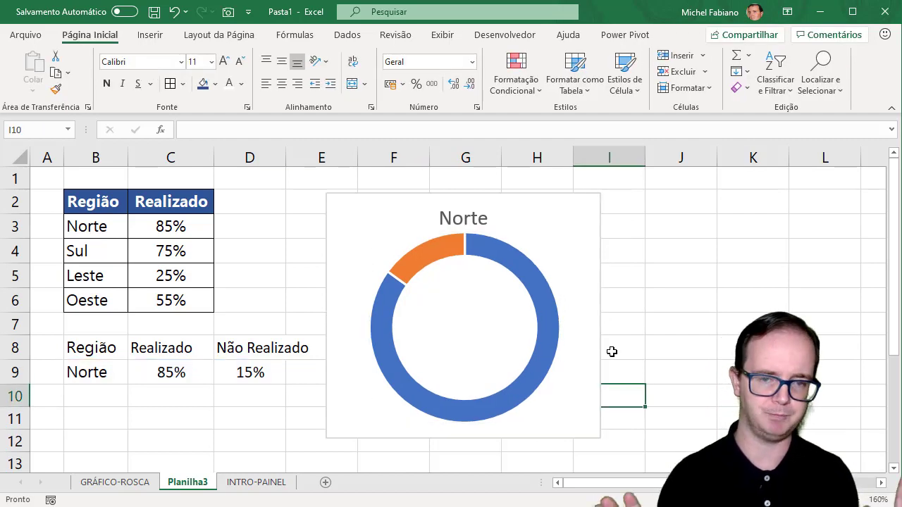
- Change B9 to Sul, giving 75% Realizado, 25% Não Realizado and a Sul chart title
left_click(77, 372)
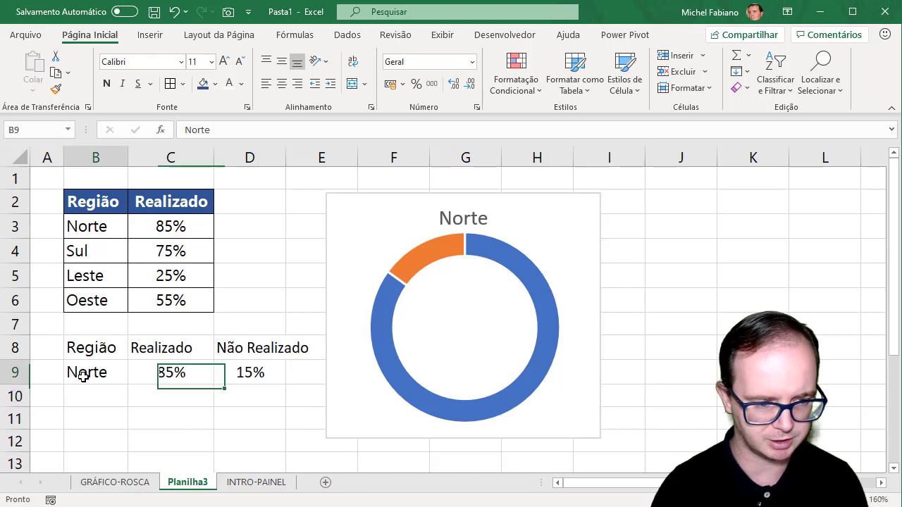
type("Sul")
key("Return")
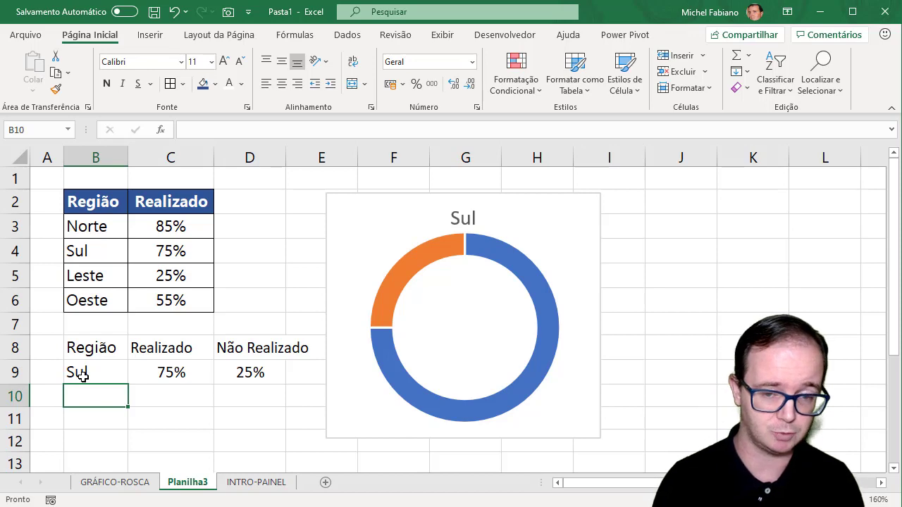
mouse_move(495, 248)
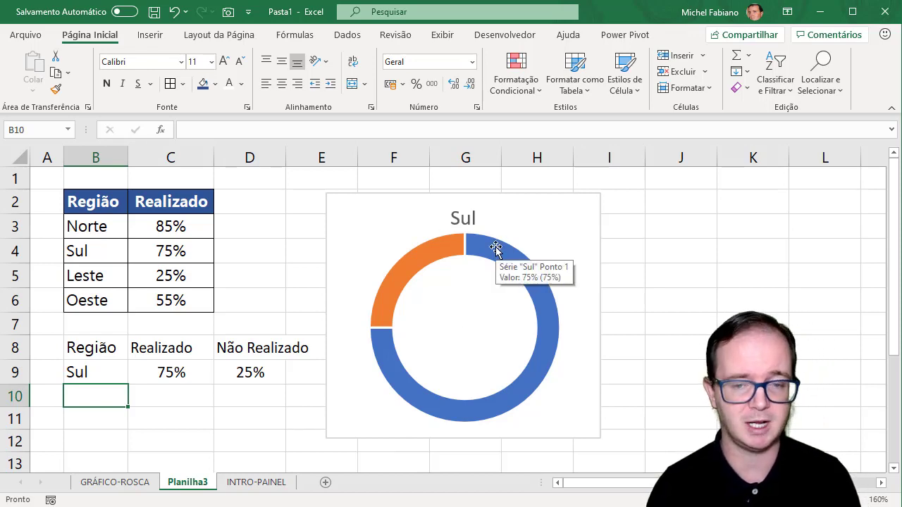
left_click(496, 248)
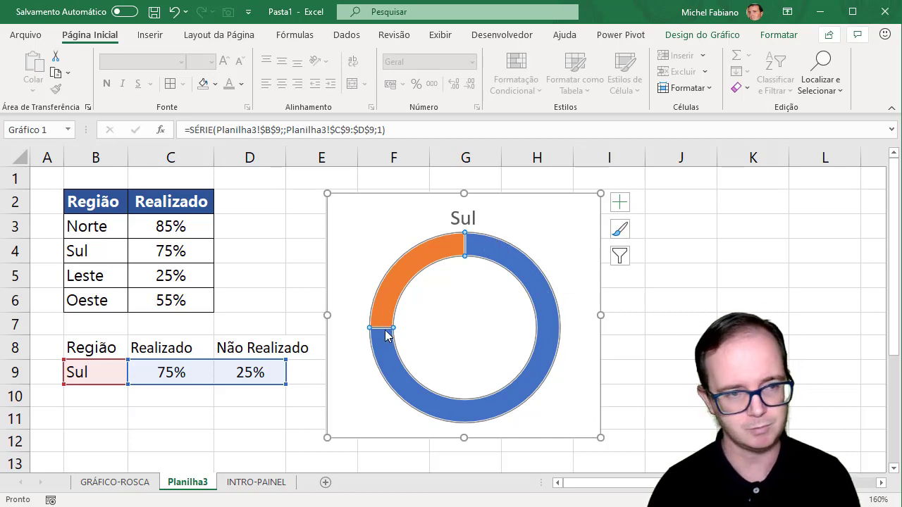
- Fill the achieved doughnut slice darker blue and the orange remainder light grey
mouse_move(550, 314)
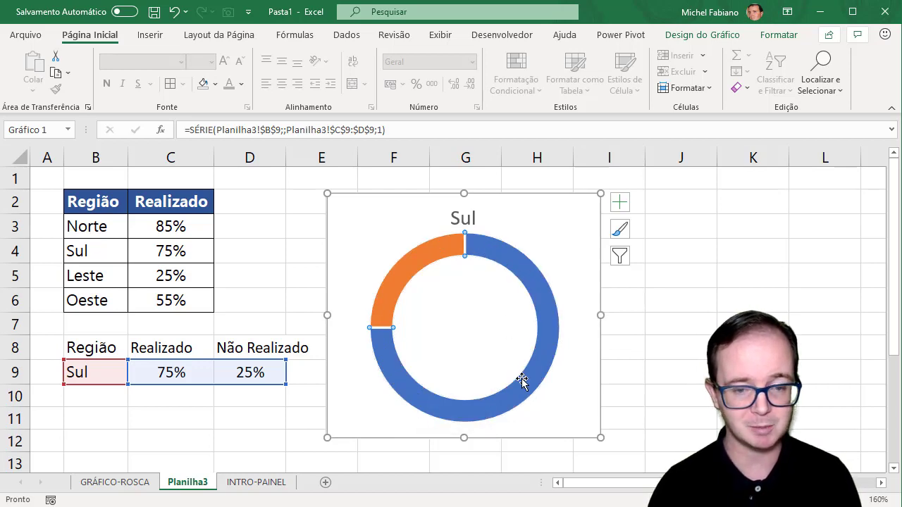
left_click(215, 84)
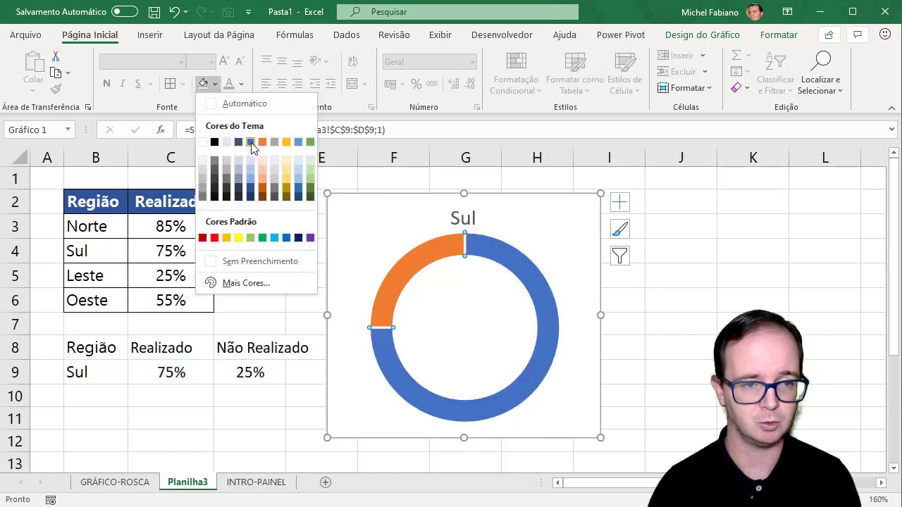
left_click(251, 187)
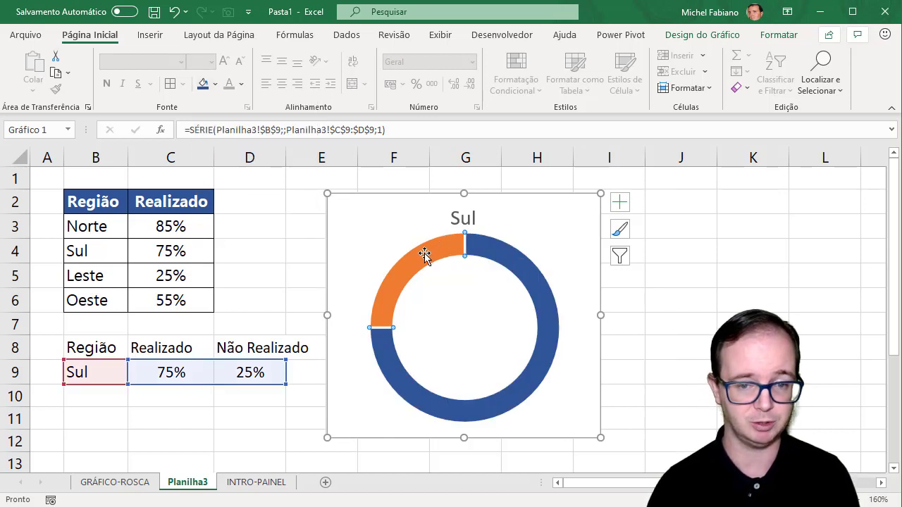
left_click(215, 84)
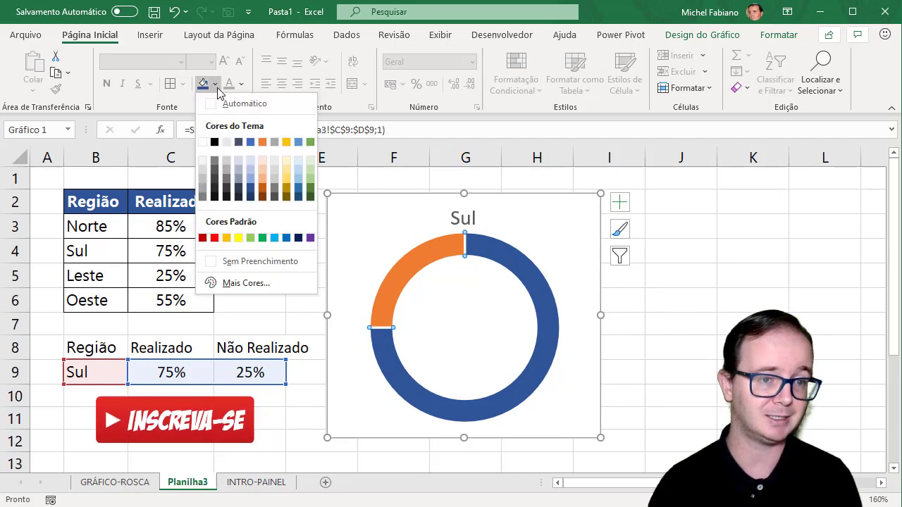
left_click(202, 187)
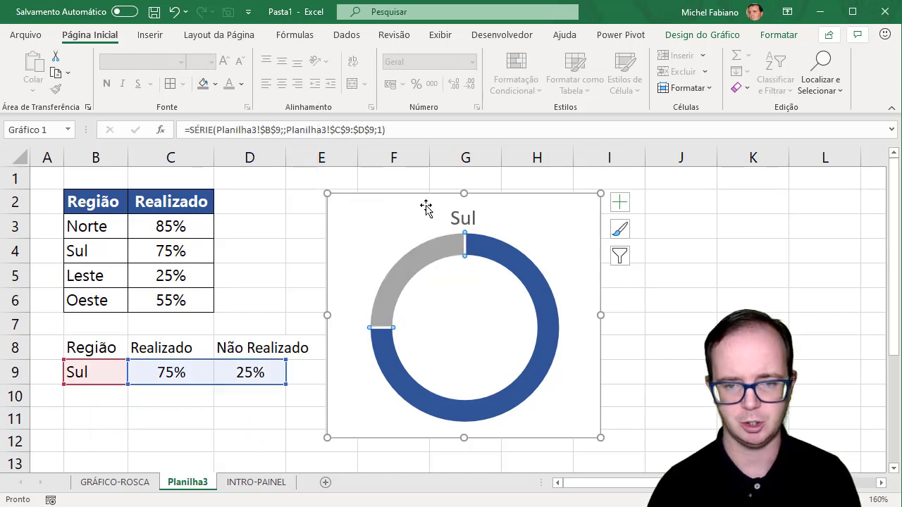
left_click(651, 265)
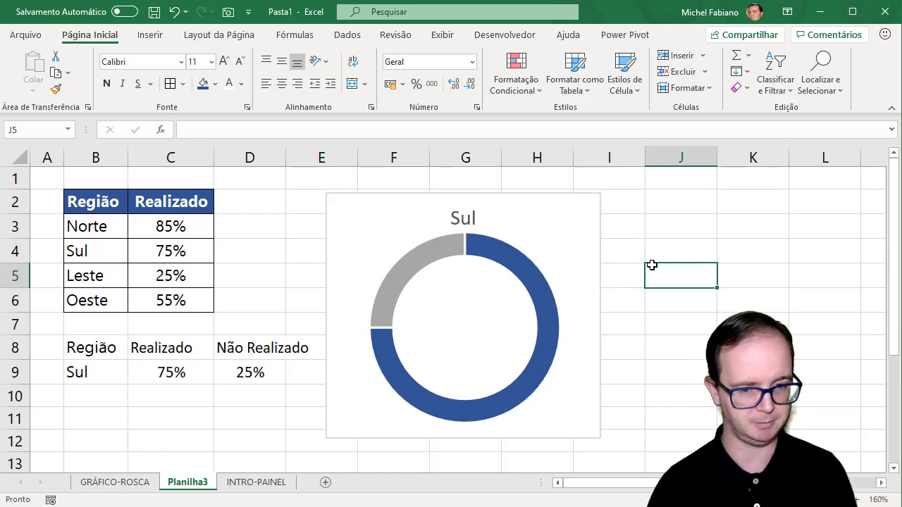
- Set the doughnut hole size to 65% in Format Data Series for a thicker ring
left_click(504, 251)
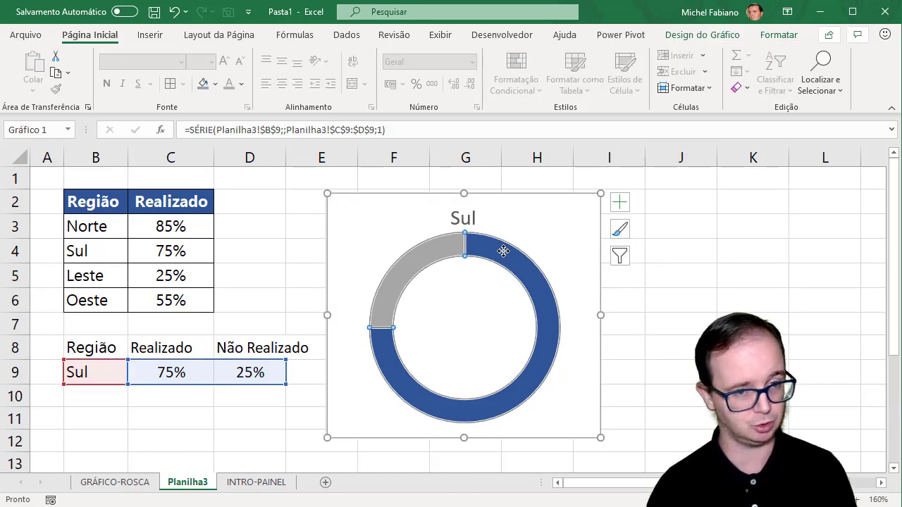
right_click(503, 252)
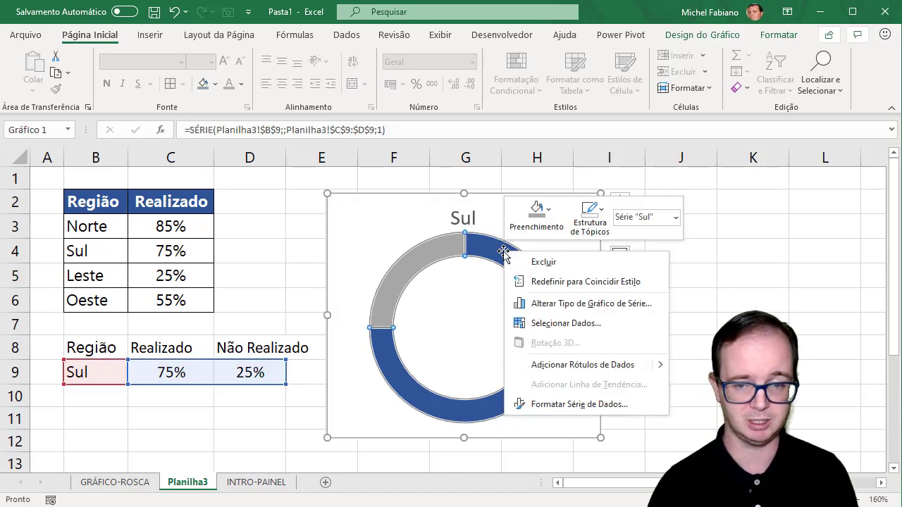
left_click(556, 403)
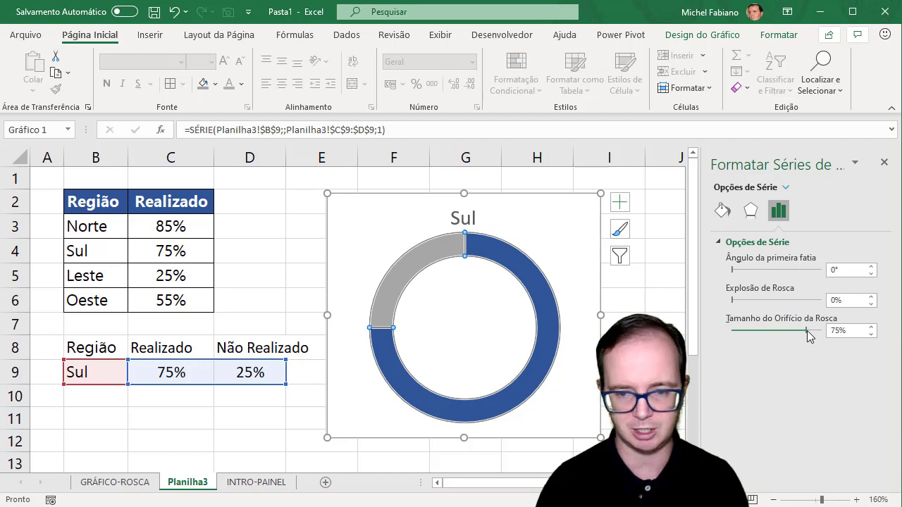
left_click_drag(808, 331, 735, 331)
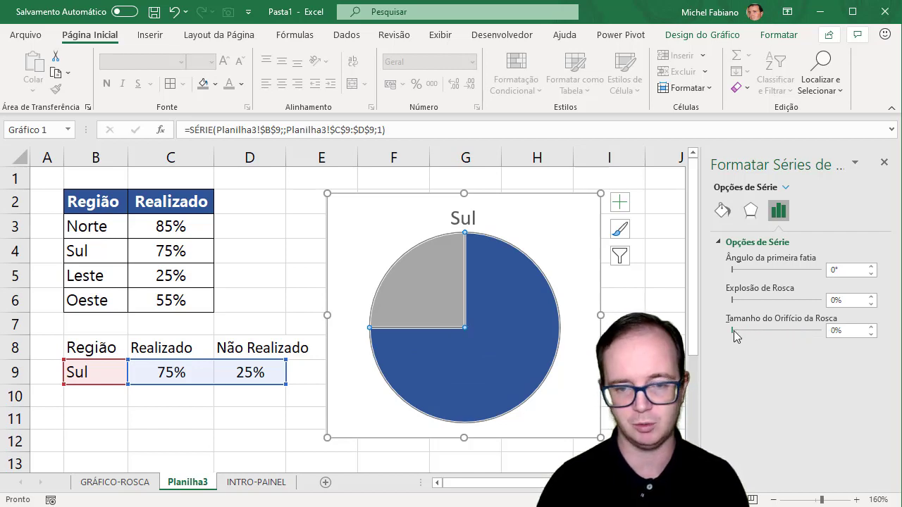
mouse_move(735, 331)
left_mouse_down()
mouse_move(794, 340)
mouse_move(801, 331)
left_mouse_up()
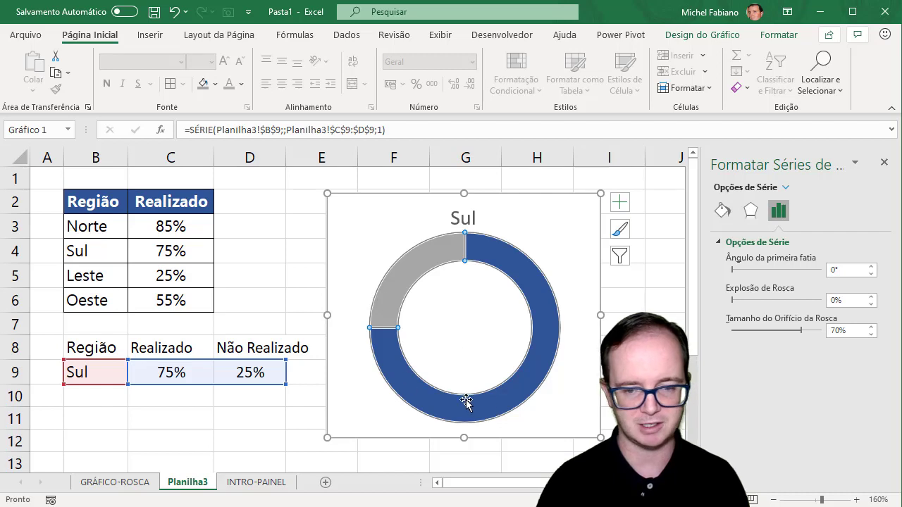
left_click_drag(804, 327, 795, 329)
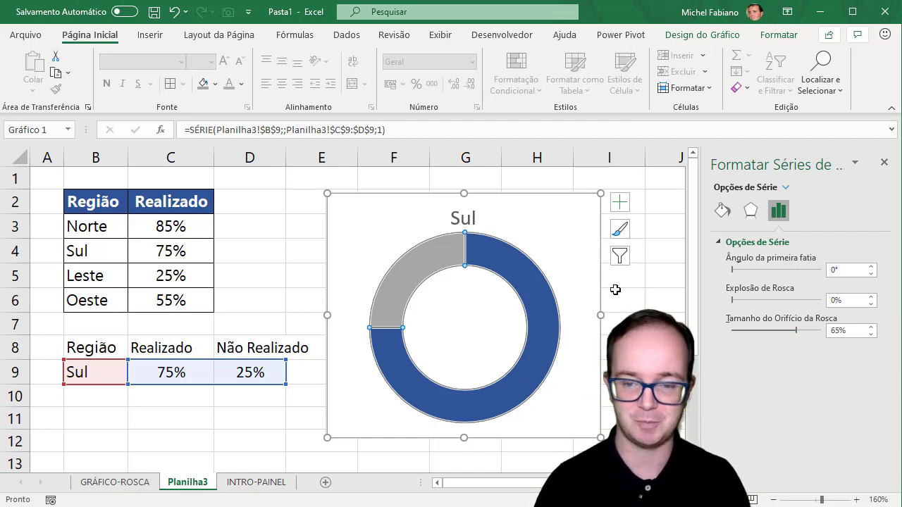
left_click(523, 282)
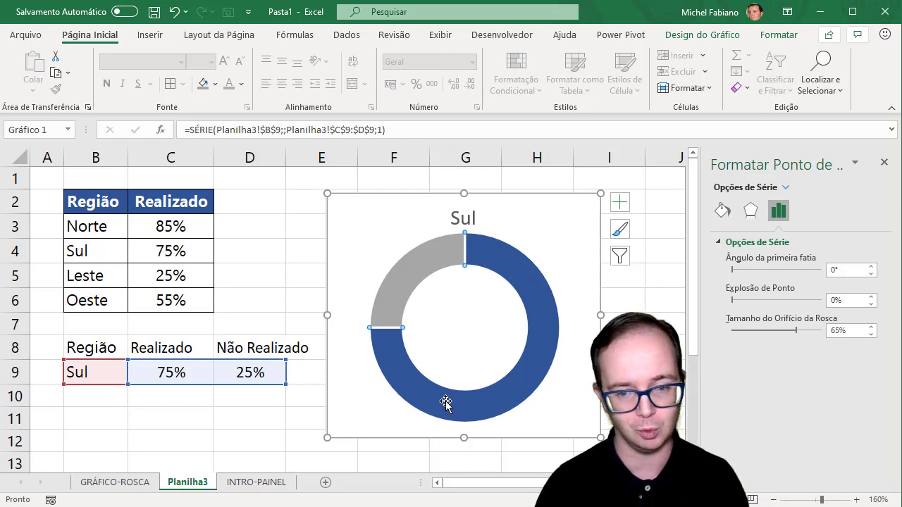
- Give the blue Realizado slice a solid dark blue border
left_click(723, 211)
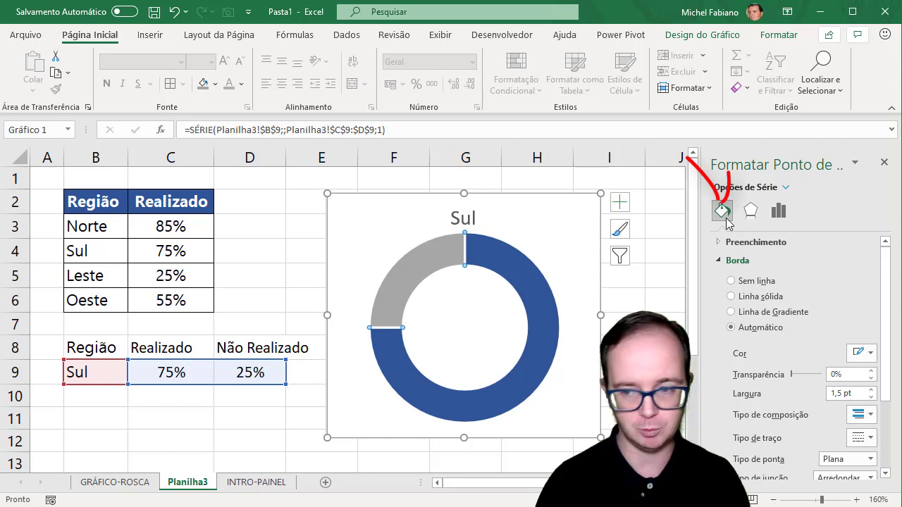
left_click(726, 259)
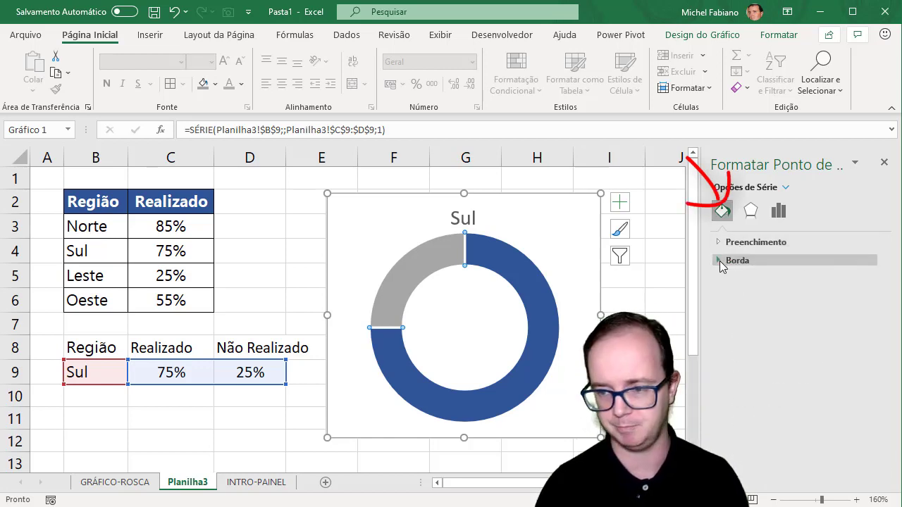
left_click(720, 261)
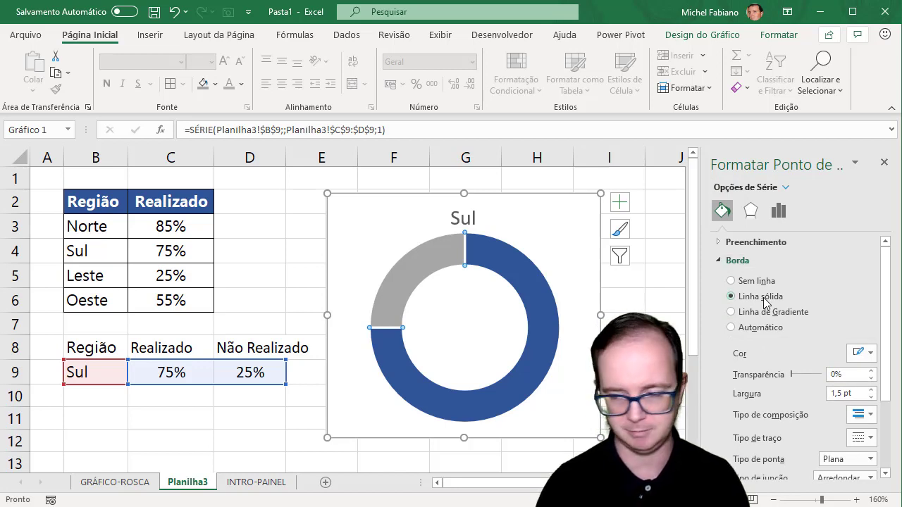
left_click(873, 356)
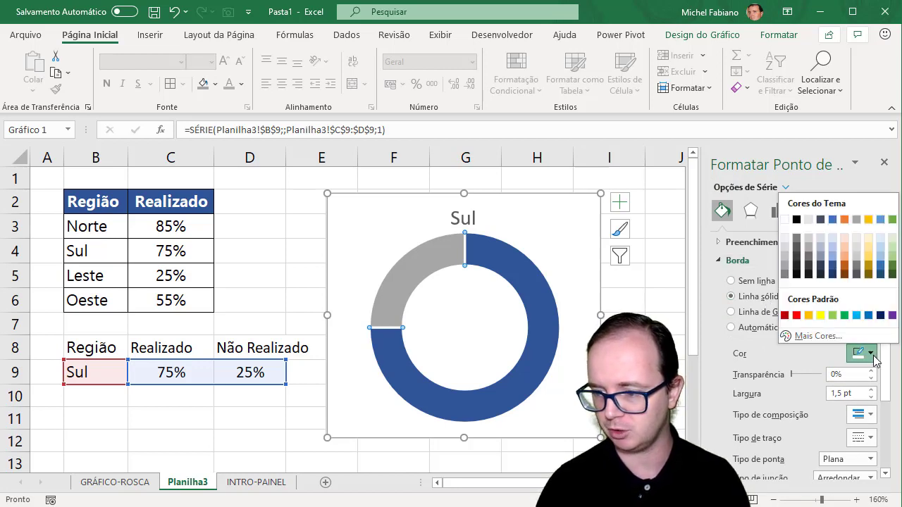
left_click(833, 267)
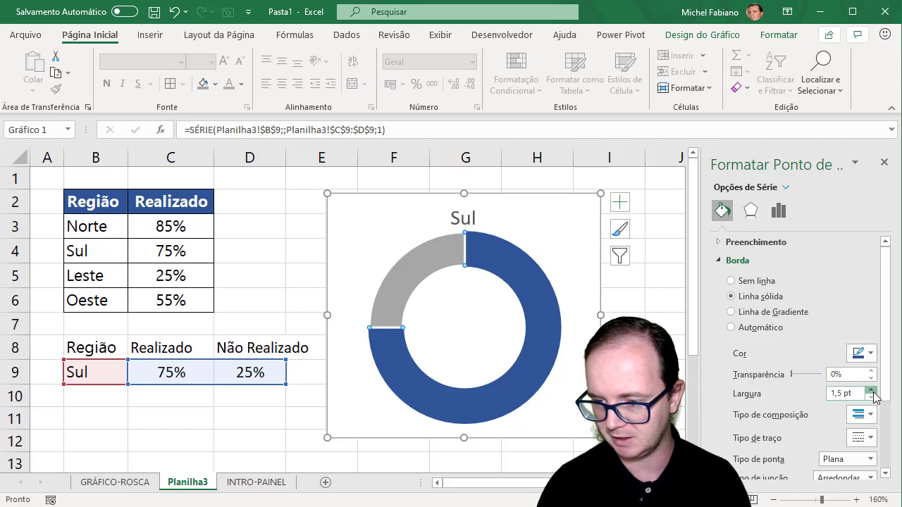
- Widen the slice's border to 6 pt
left_click(872, 391)
left_click(872, 392)
left_click(872, 391)
left_click(872, 391)
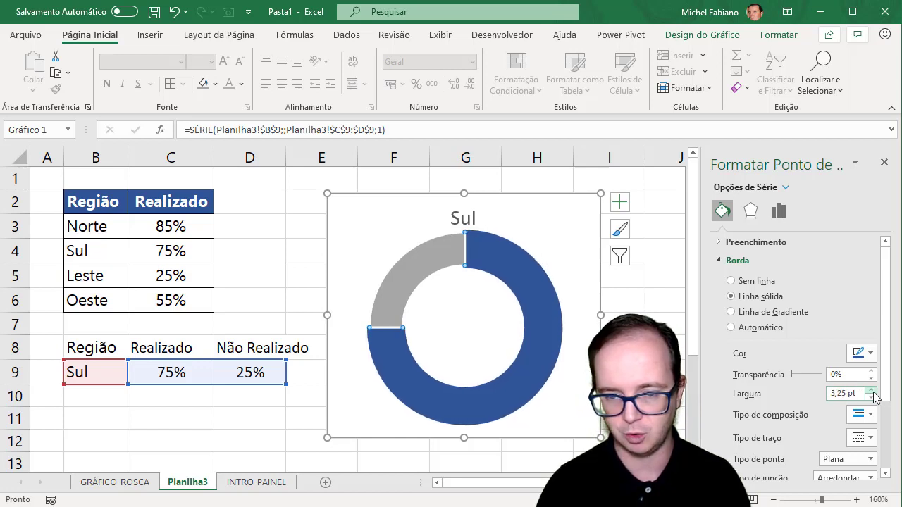
left_click(872, 391)
left_click(872, 391)
left_click(872, 391)
left_click(872, 391)
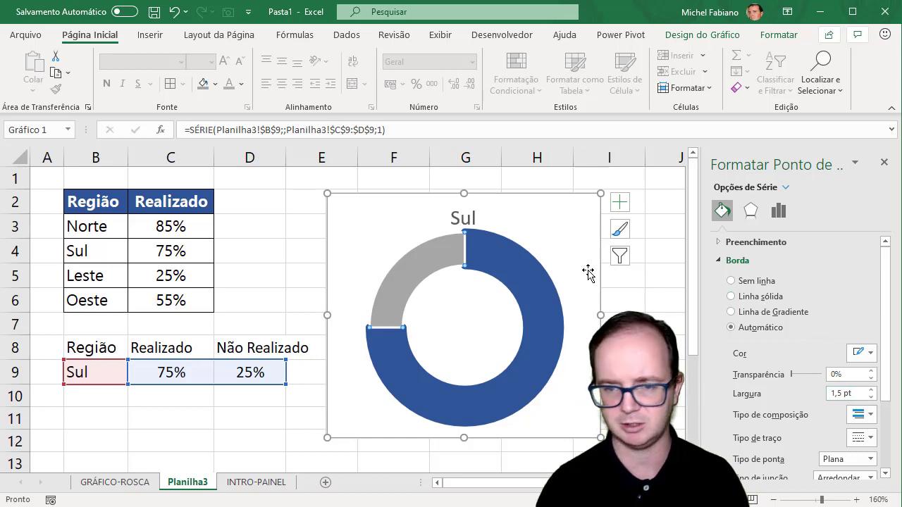
type("5")
key("Return")
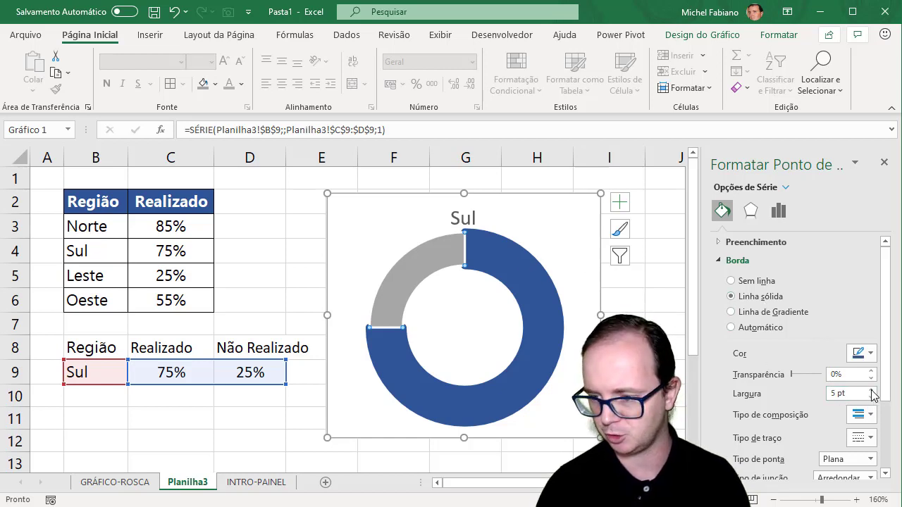
left_click(871, 390)
left_click(871, 390)
left_click(872, 391)
left_click(872, 391)
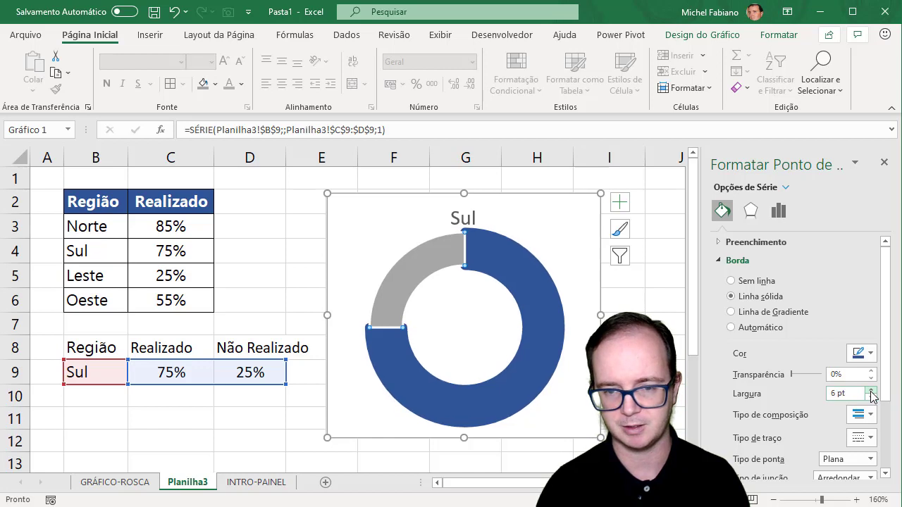
left_click(872, 391)
- Resize the plot area from its top-left corner so the thicker doughnut fits fully inside the chart
left_click(487, 318)
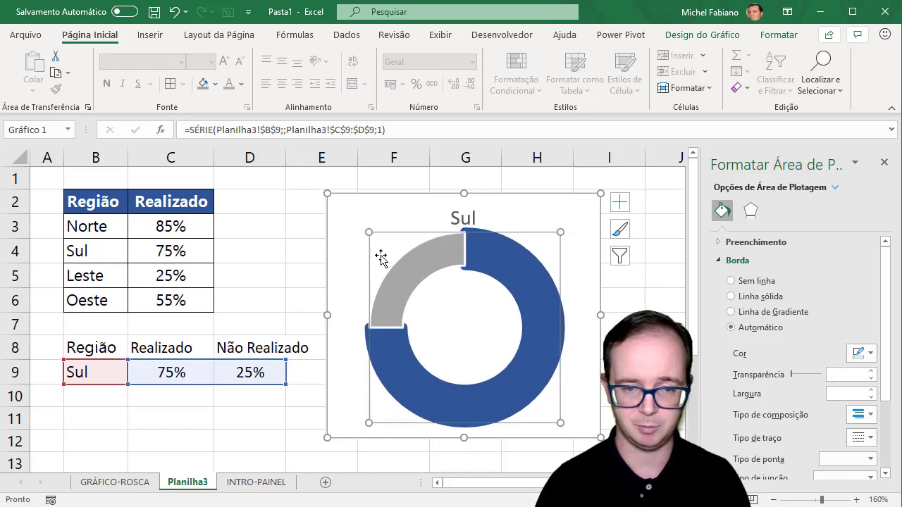
mouse_move(370, 232)
left_mouse_down()
mouse_move(385, 250)
mouse_move(393, 246)
left_mouse_up()
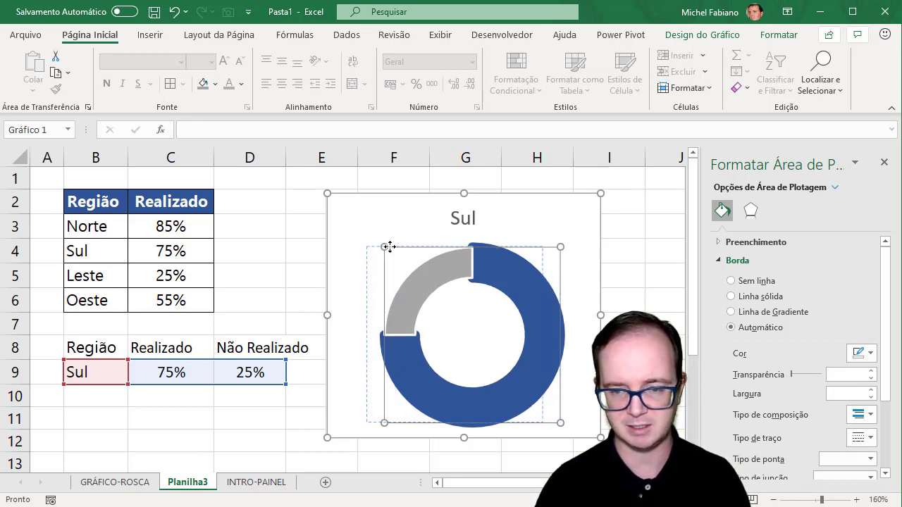
left_click_drag(392, 247, 392, 247)
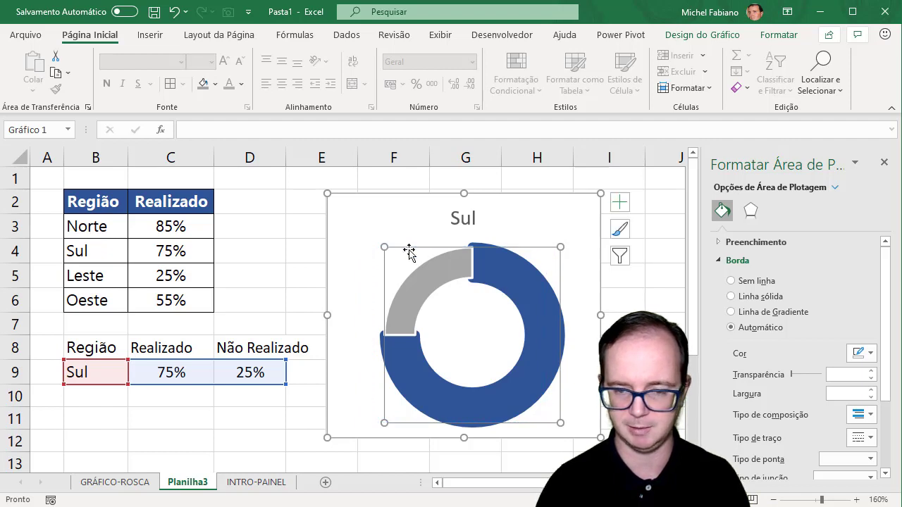
left_click(624, 297)
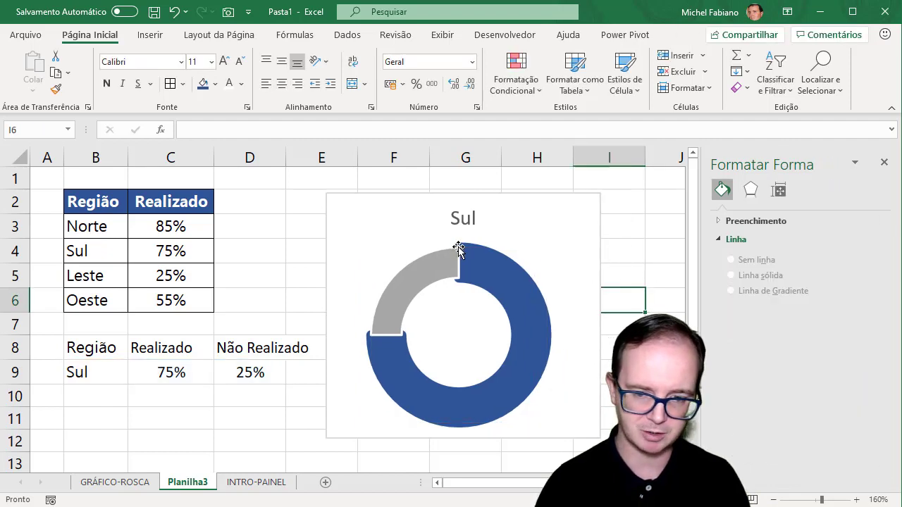
mouse_move(461, 273)
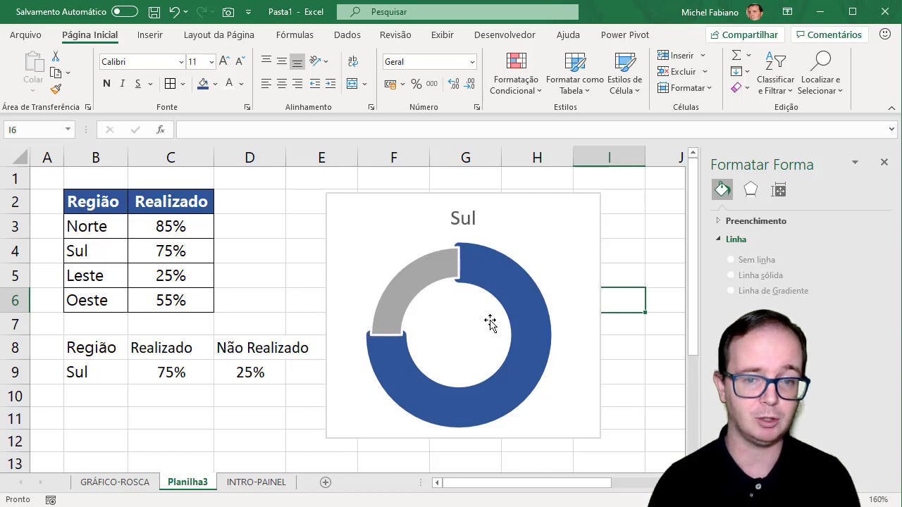
- Select cell C4 with the Sul value and bring up the Ilustrações options on the Inserir tab
left_click(182, 252)
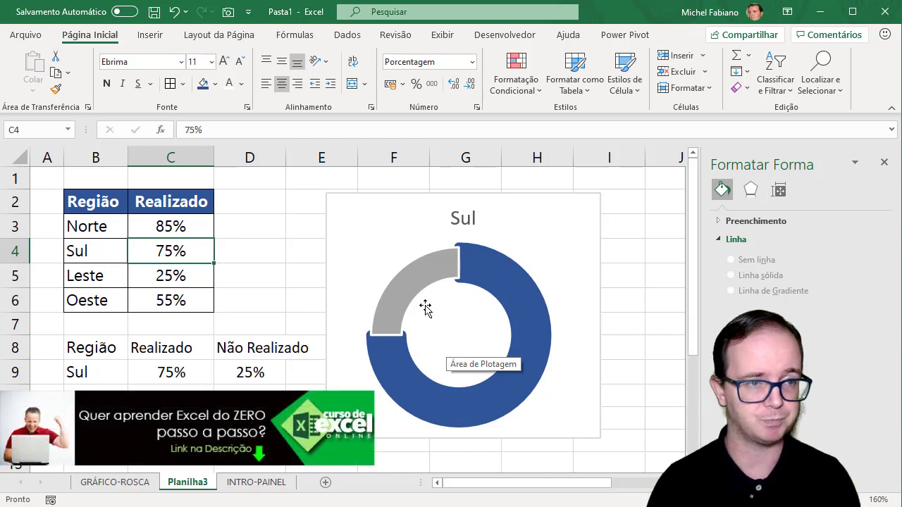
left_click(160, 41)
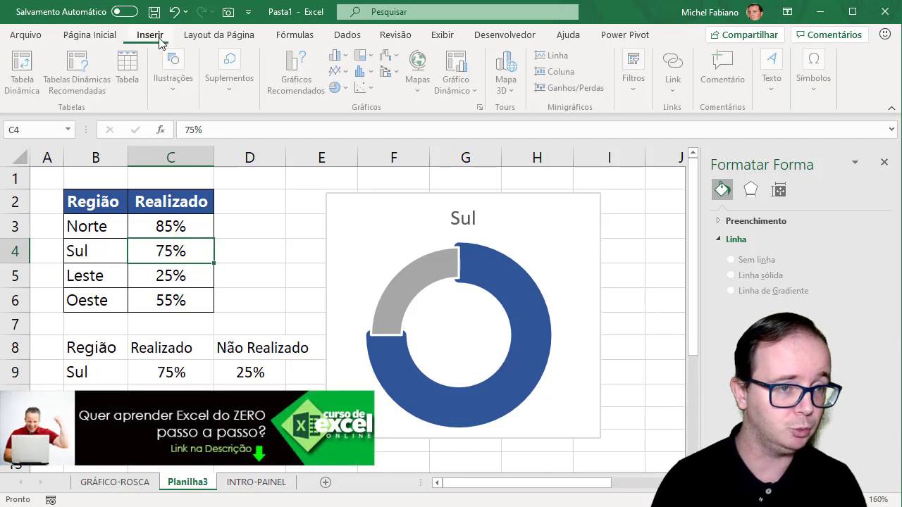
left_click(182, 92)
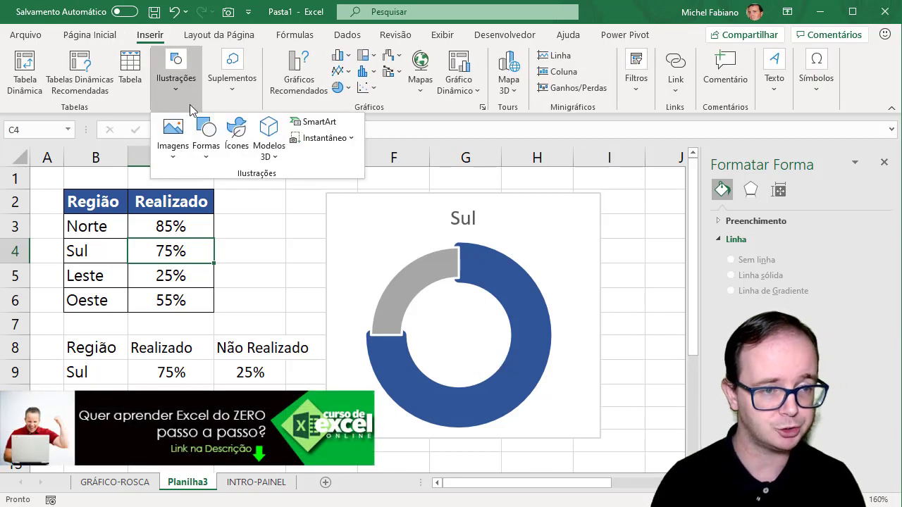
- Insert a text box beside the table and link it to cell C9 with =$C$9
left_click(208, 158)
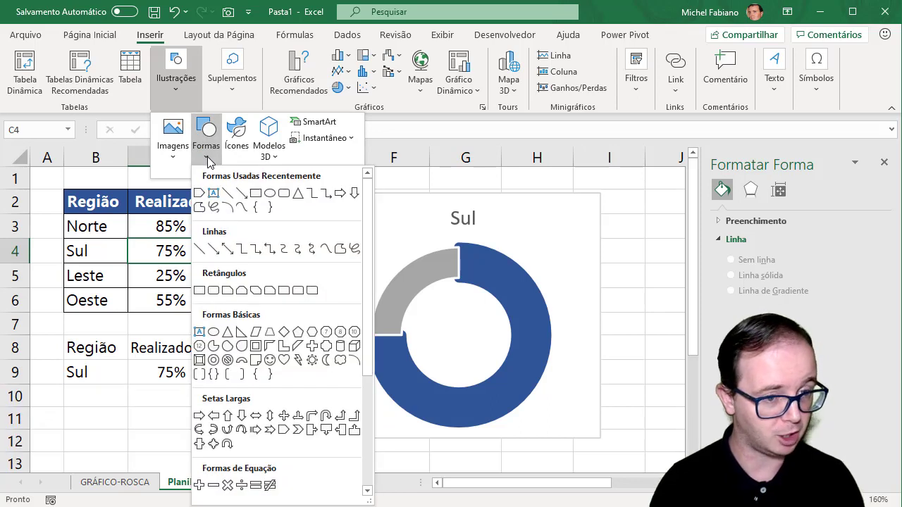
left_click(213, 193)
left_click(260, 220)
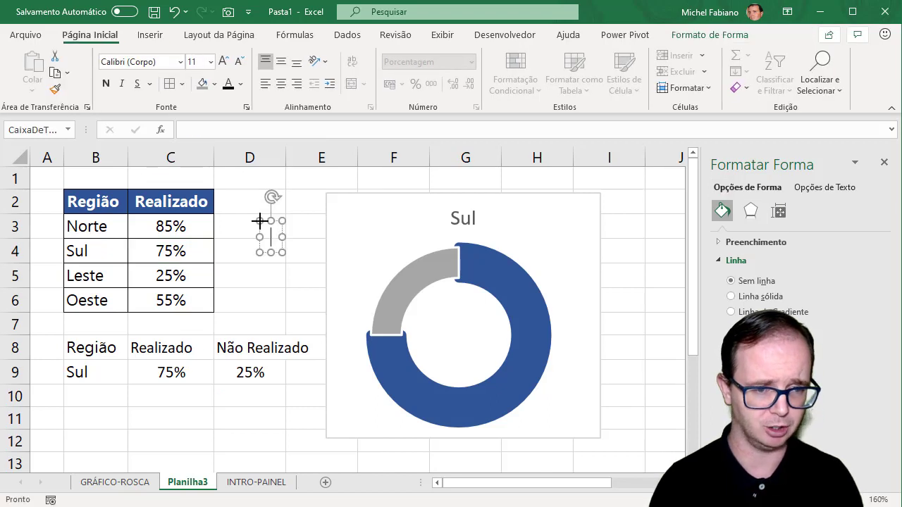
left_click(251, 131)
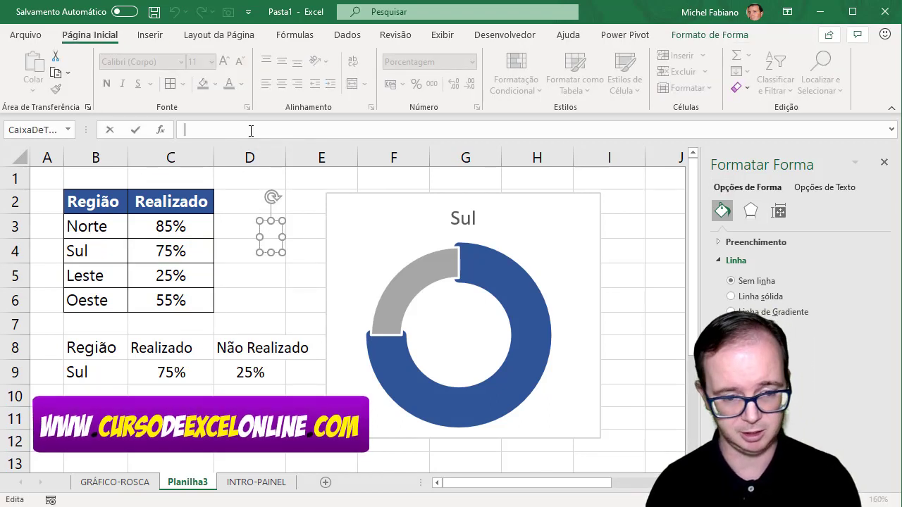
type("=")
left_click(175, 371)
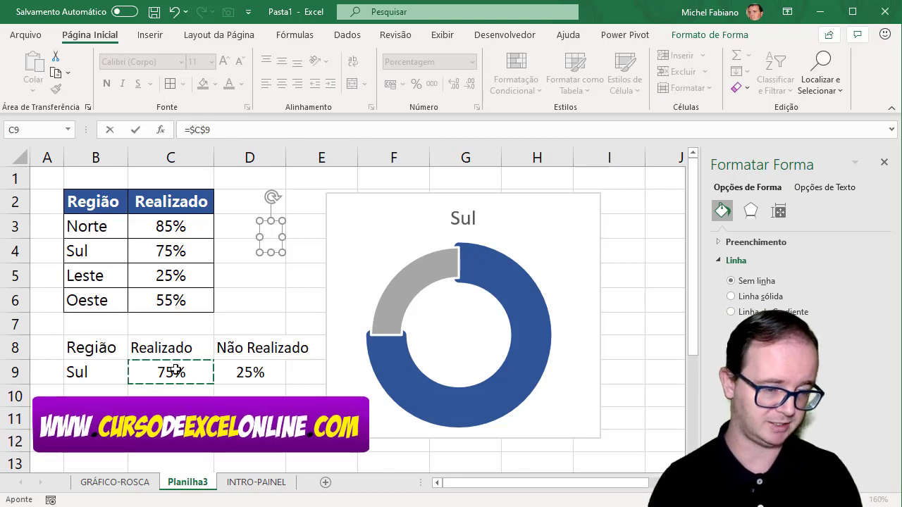
key("Return")
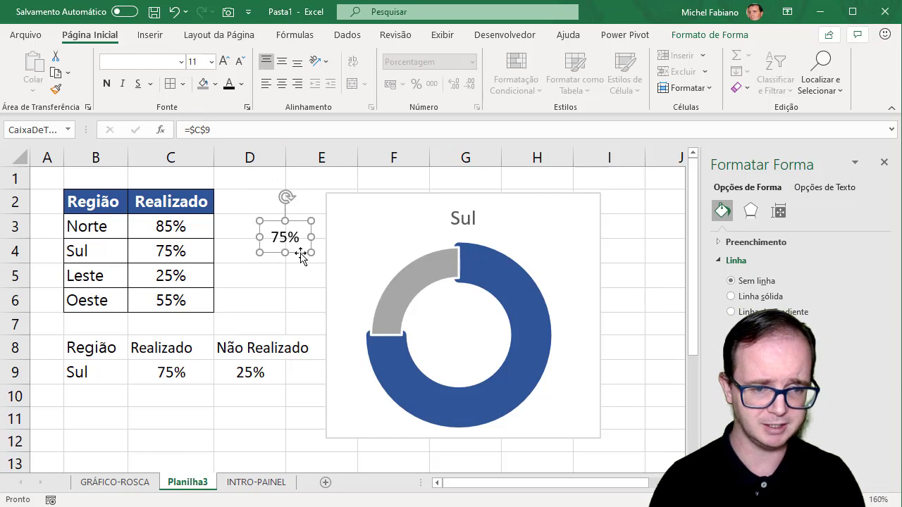
- Format the 75% label at 24 pt, bold and centred, and move it into the doughnut's centre
left_click(224, 62)
left_click(224, 62)
left_click(224, 62)
left_click(224, 62)
left_click(224, 62)
left_click(224, 62)
left_click(223, 62)
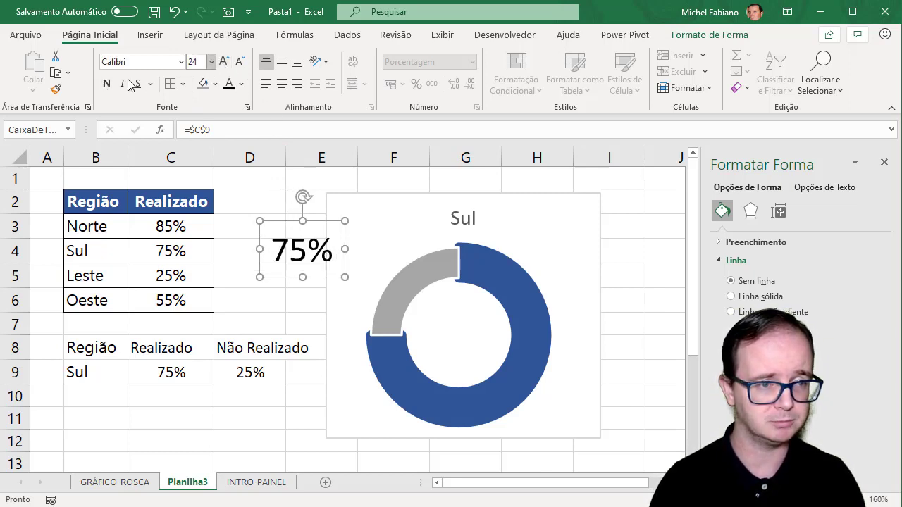
left_click(107, 84)
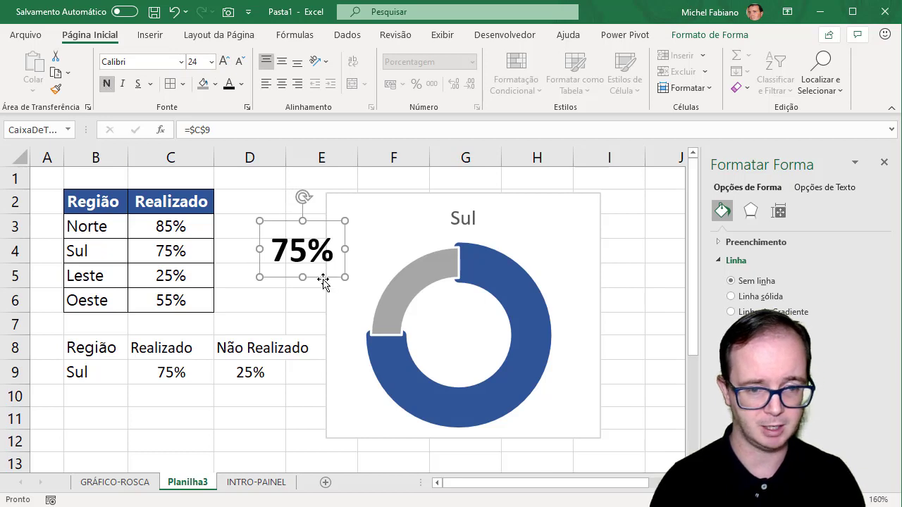
left_click(281, 84)
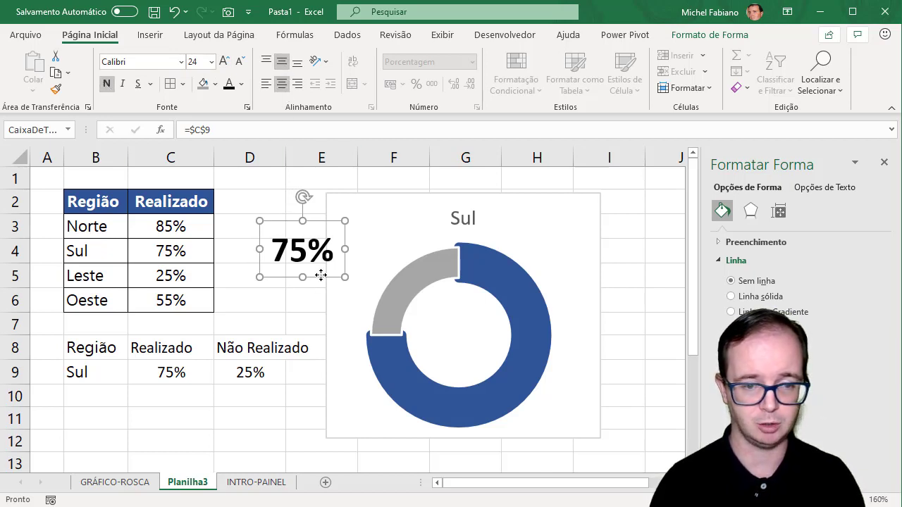
left_click_drag(321, 275, 481, 352)
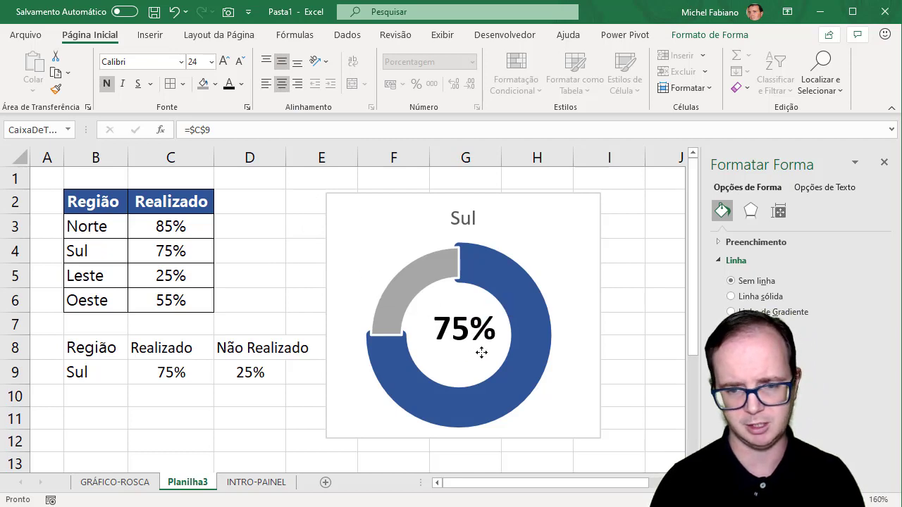
left_click(481, 352)
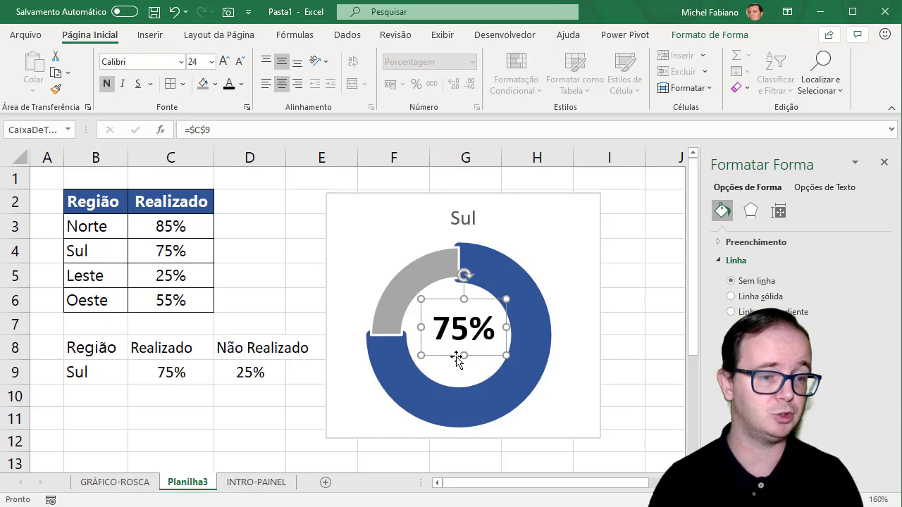
- Insert a second text box beside the table linked to cell C8 with =$C$8
left_click(156, 37)
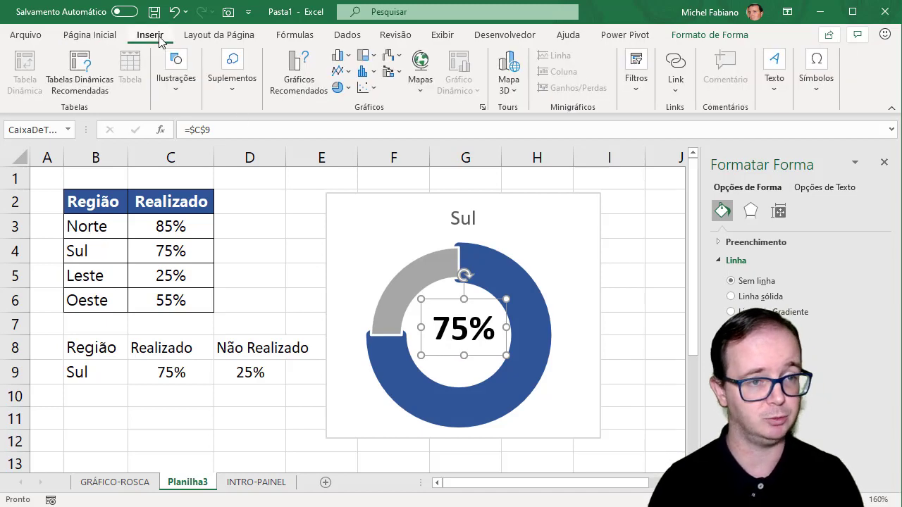
left_click(177, 79)
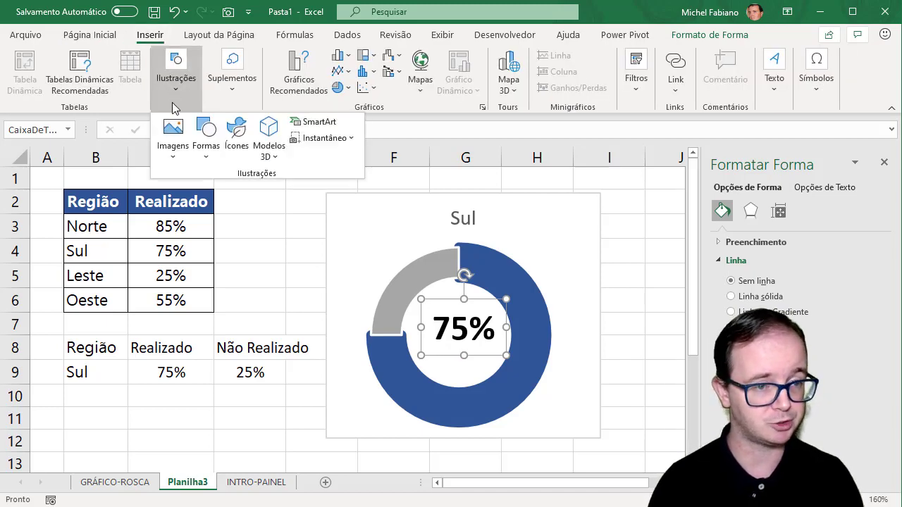
left_click(204, 164)
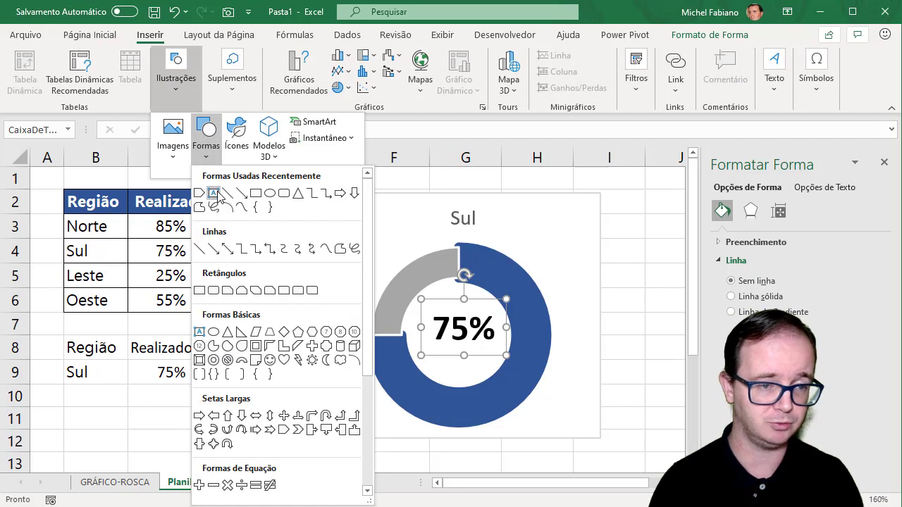
left_click(214, 193)
left_click(234, 219)
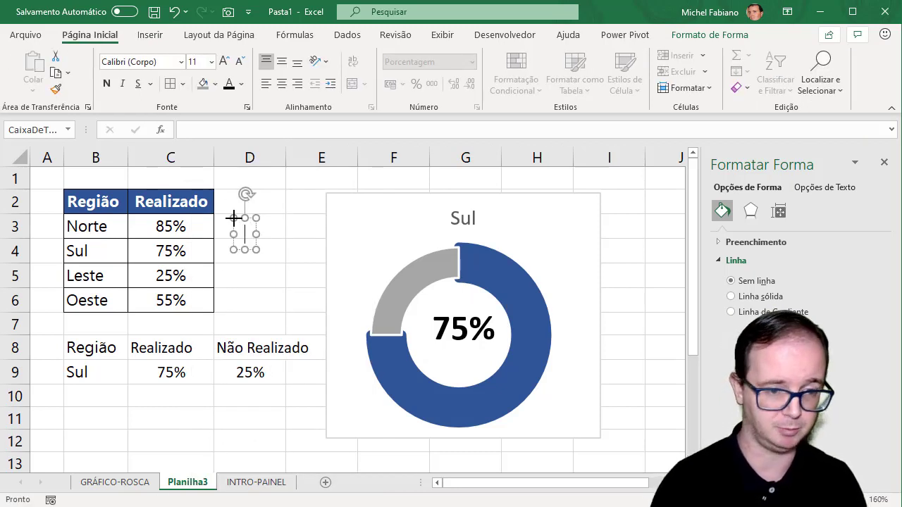
left_click(302, 130)
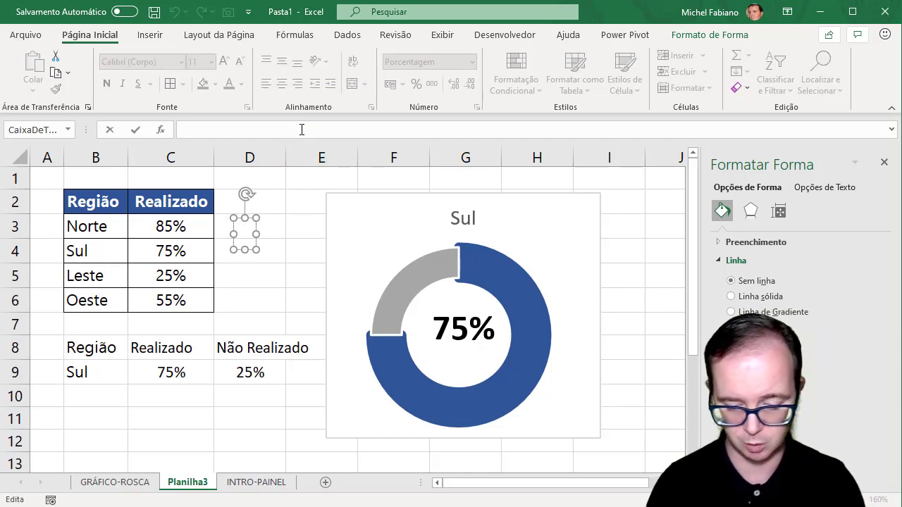
type("=")
left_click(169, 348)
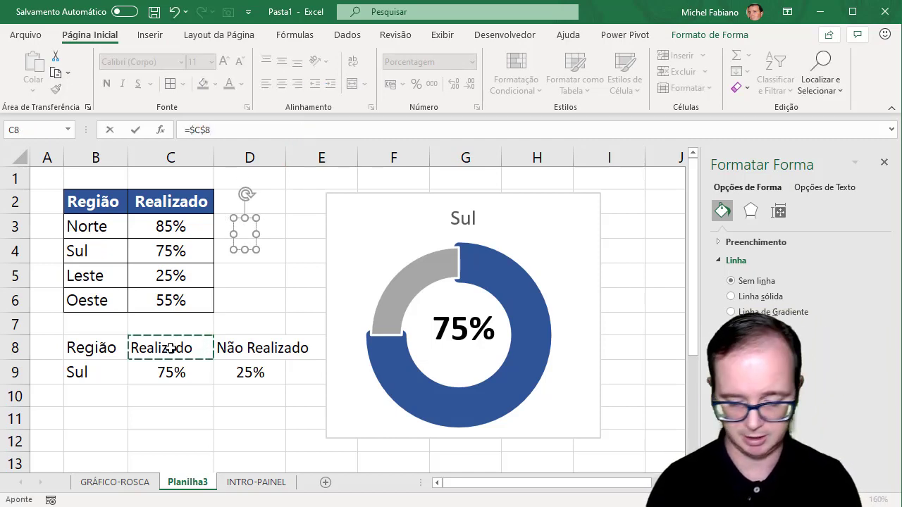
key("Return")
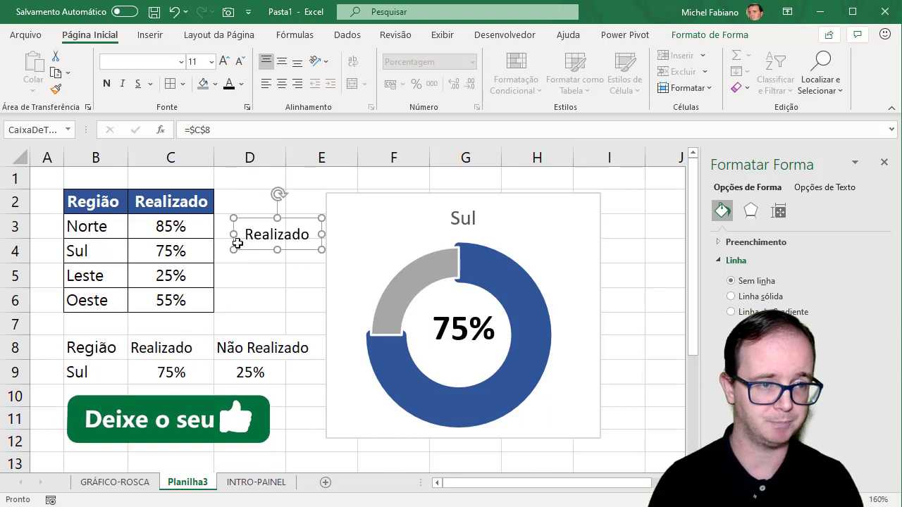
- Make the Realizado label bold, centred horizontally and vertically, and place it under 75%
left_click(106, 84)
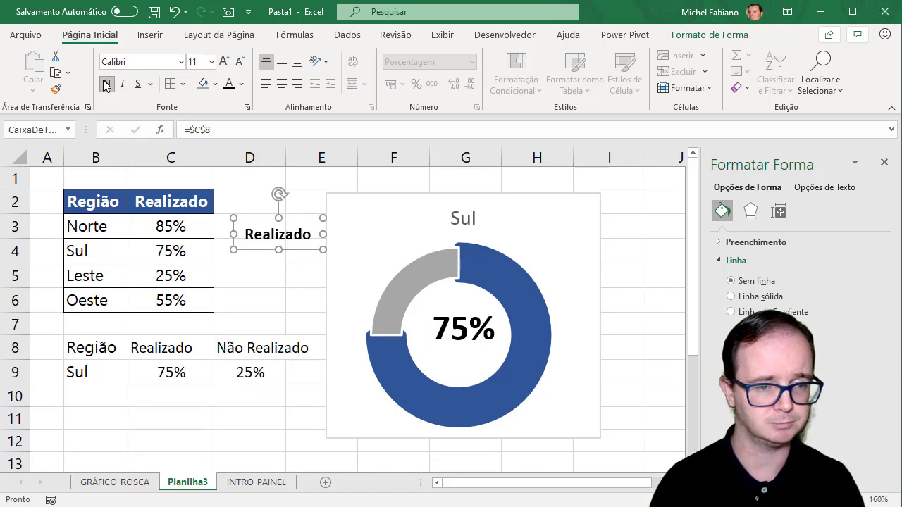
left_click(279, 85)
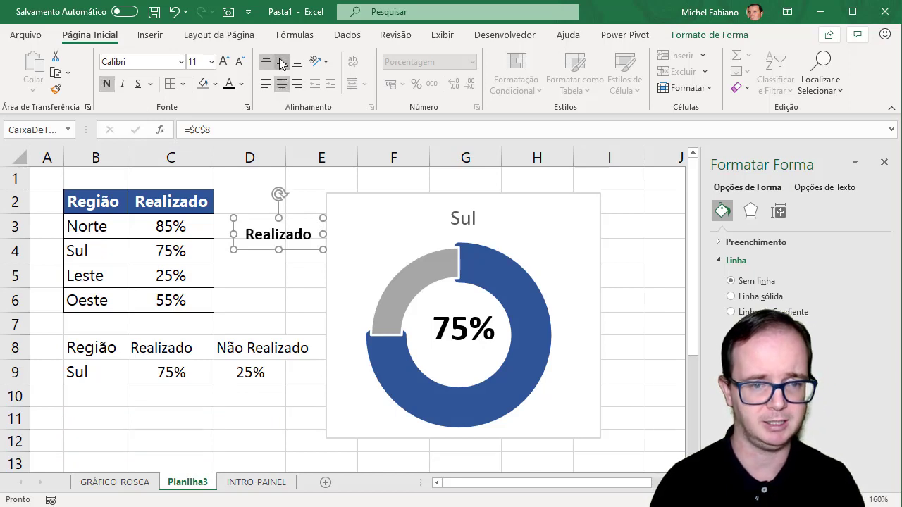
left_click(281, 62)
left_click_drag(300, 251, 485, 364)
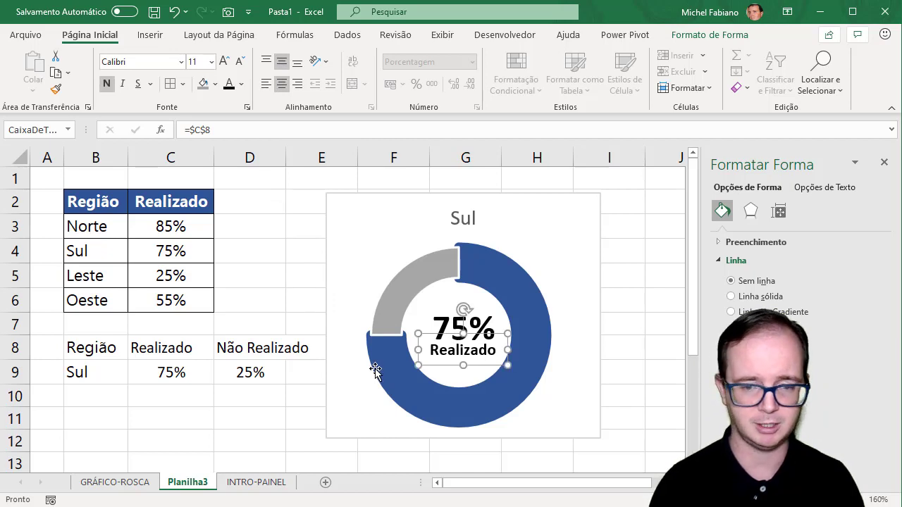
left_click(81, 374)
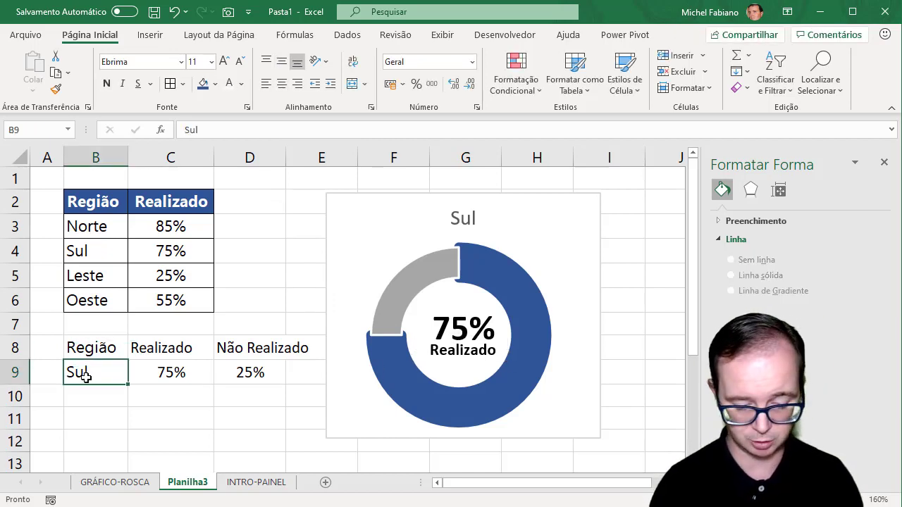
- Enter Norte and then Oeste in B9 to test that the chart updates to Oeste and 55%
type("Norte")
key("Return")
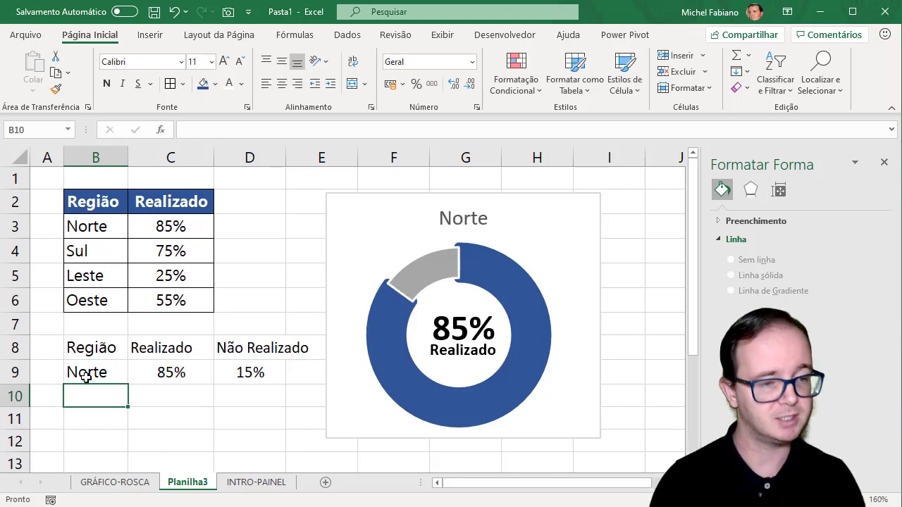
left_click(86, 377)
type("Oest")
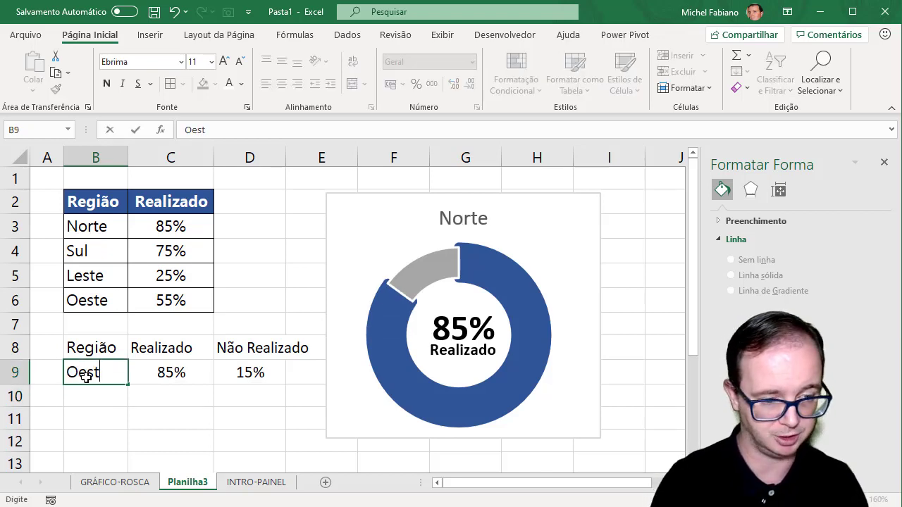
type("e")
key("Return")
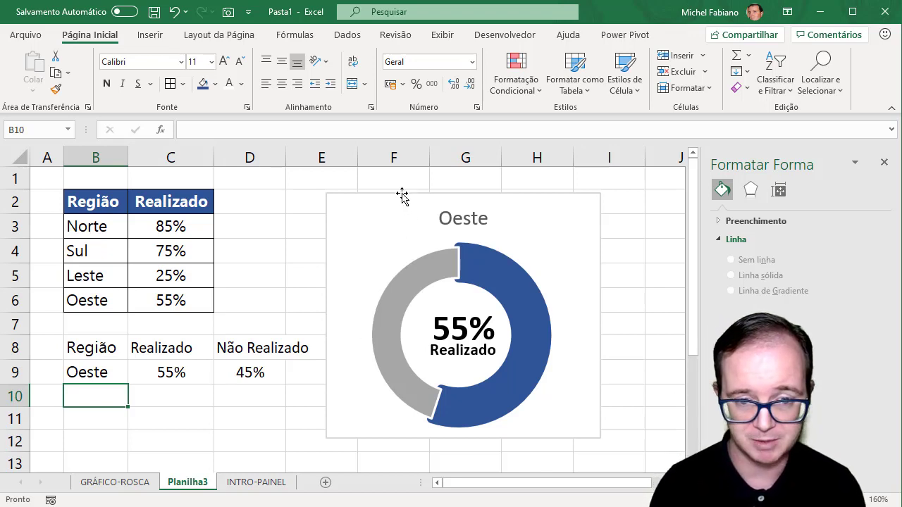
- Enter ="Desempenho da Região "&B9 in B11 so it reads 'Desempenho da Região Oeste'
left_click(111, 416)
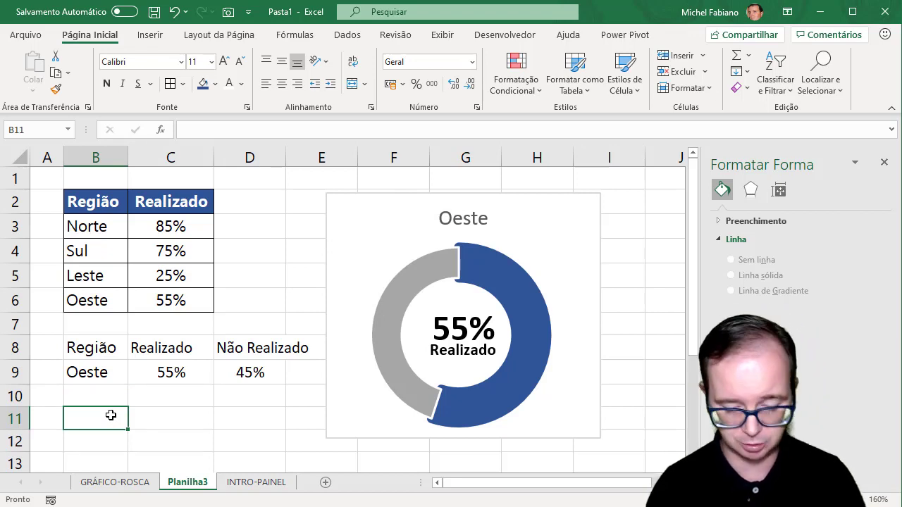
type("=\"Desemp")
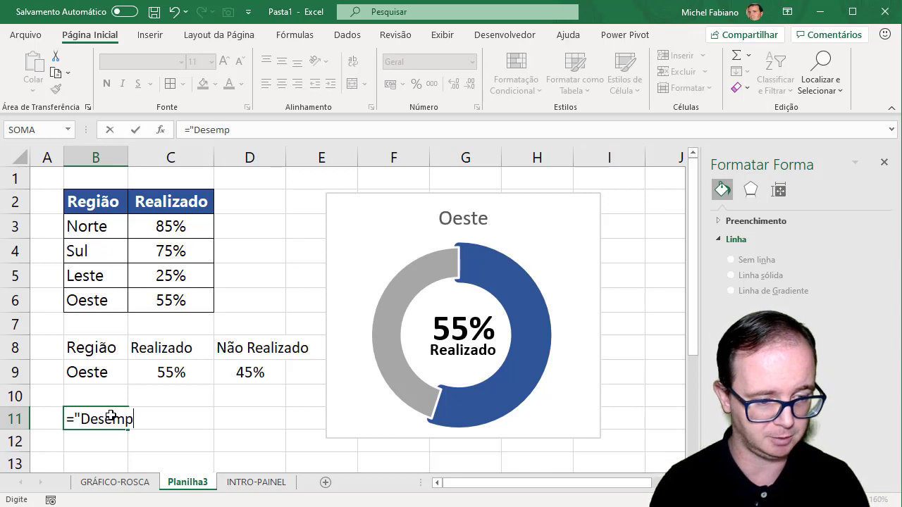
type("enho da Regiã")
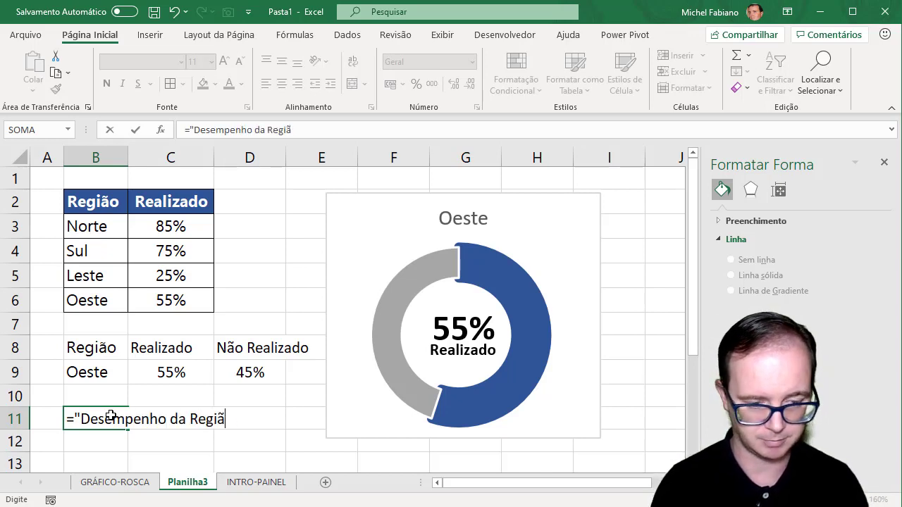
type("o \"")
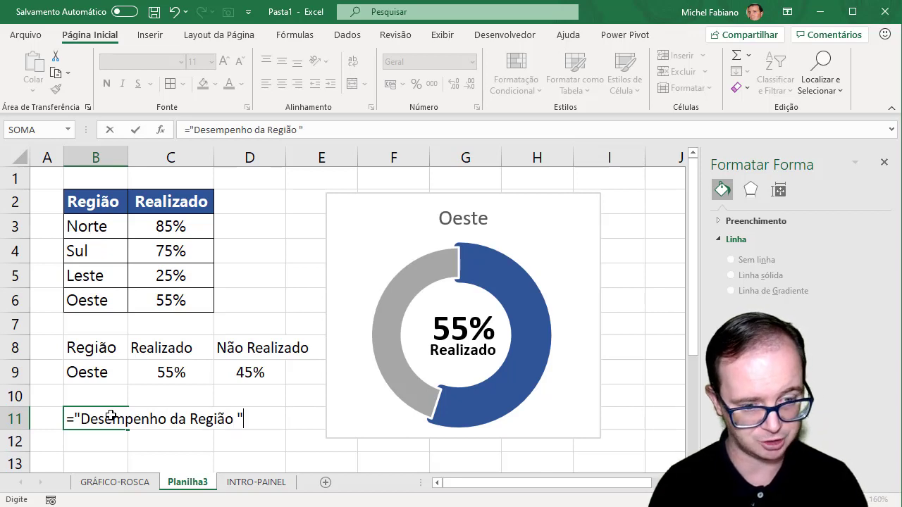
type("&")
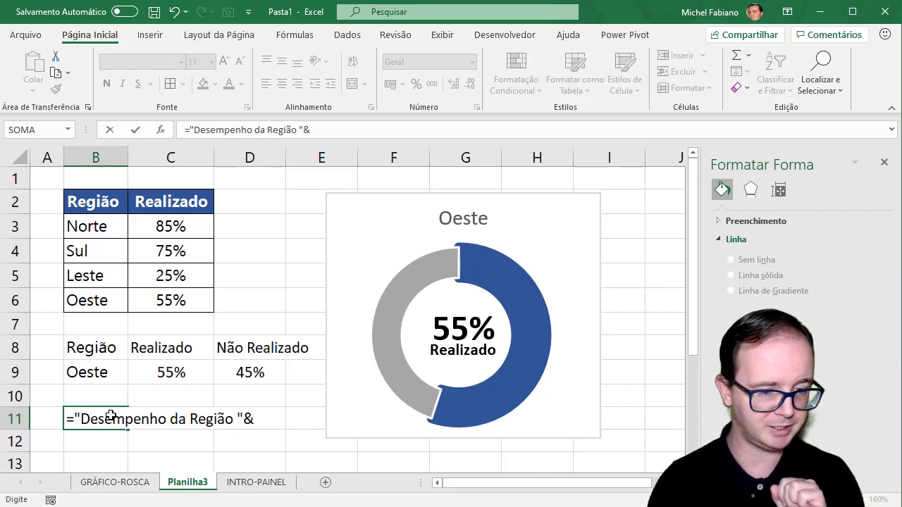
left_click(108, 378)
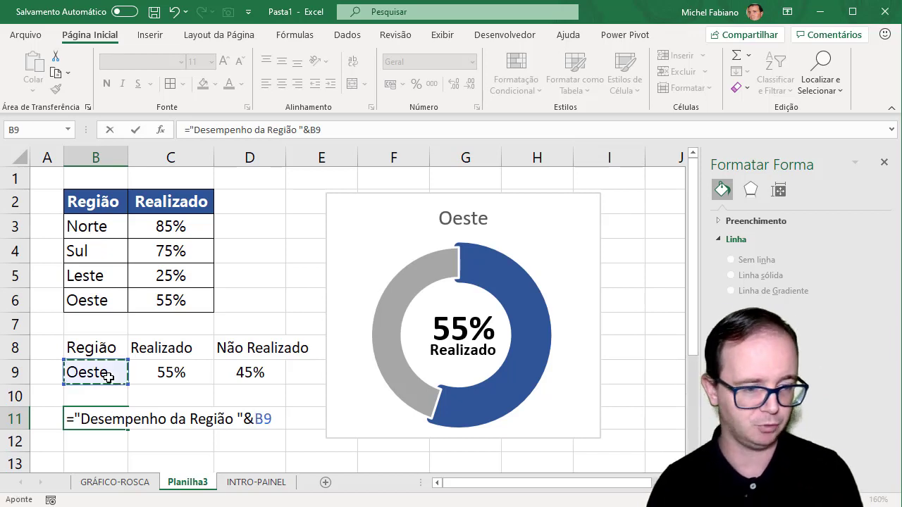
key("Return")
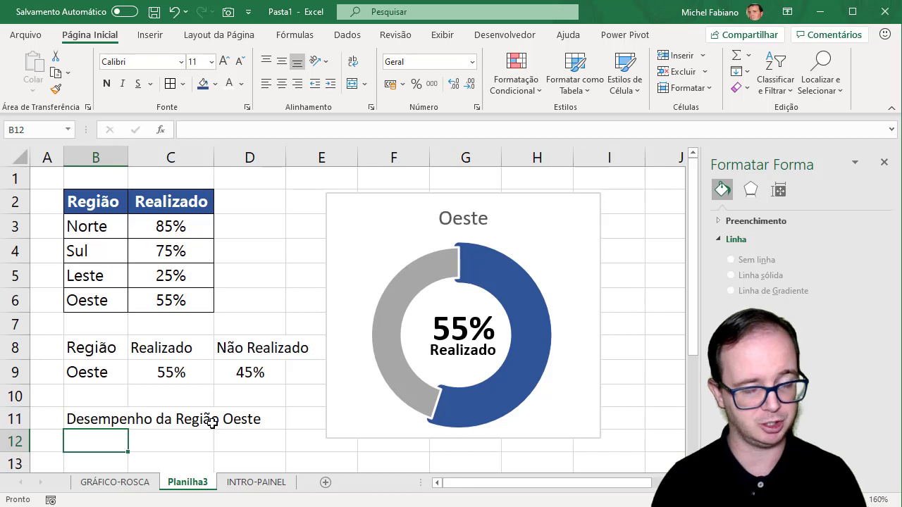
- Link the chart title to cell B11 with =Planilha3!$B$11
left_click(469, 229)
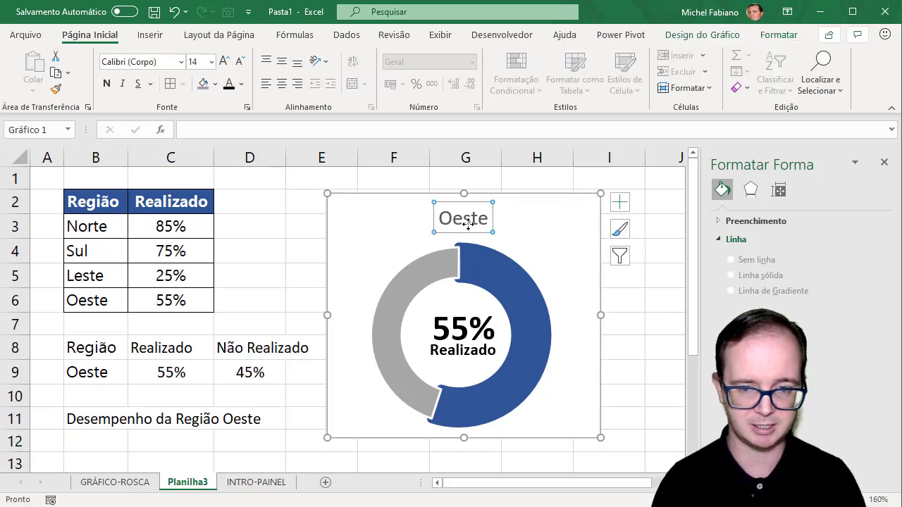
left_click(297, 133)
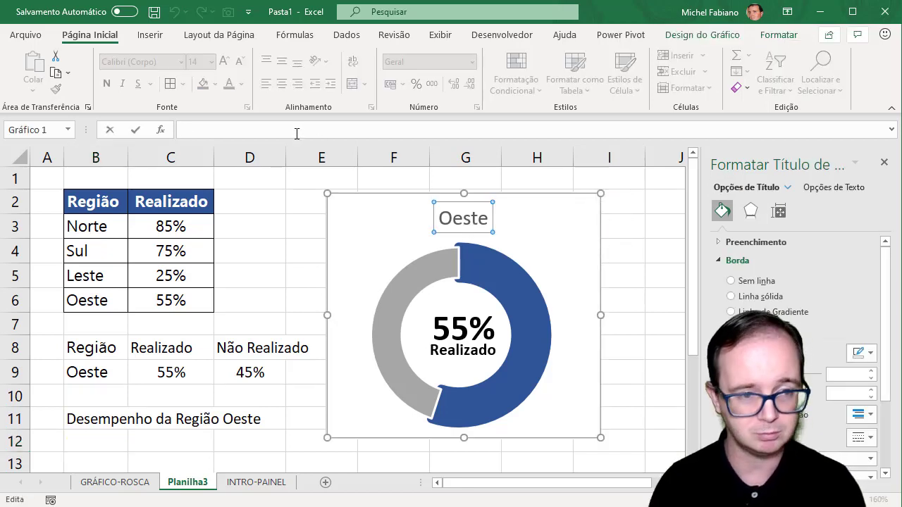
type("=")
left_click(103, 416)
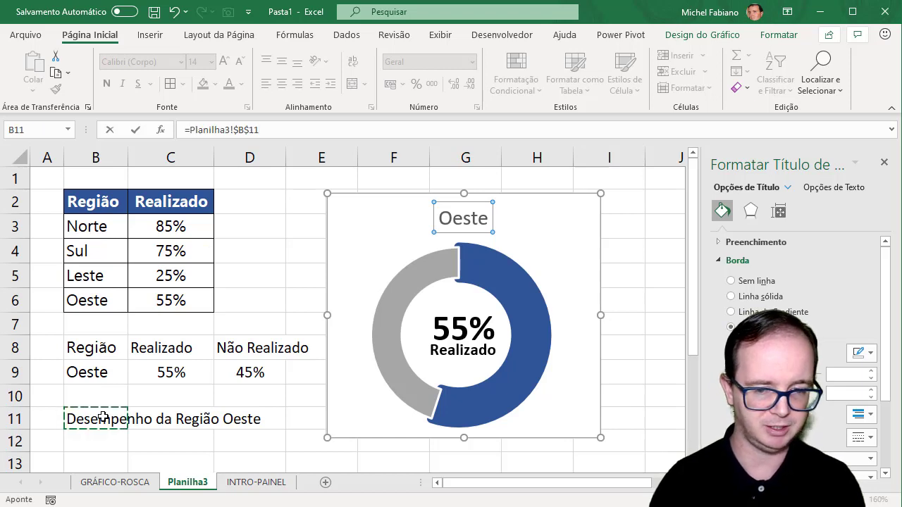
key("Return")
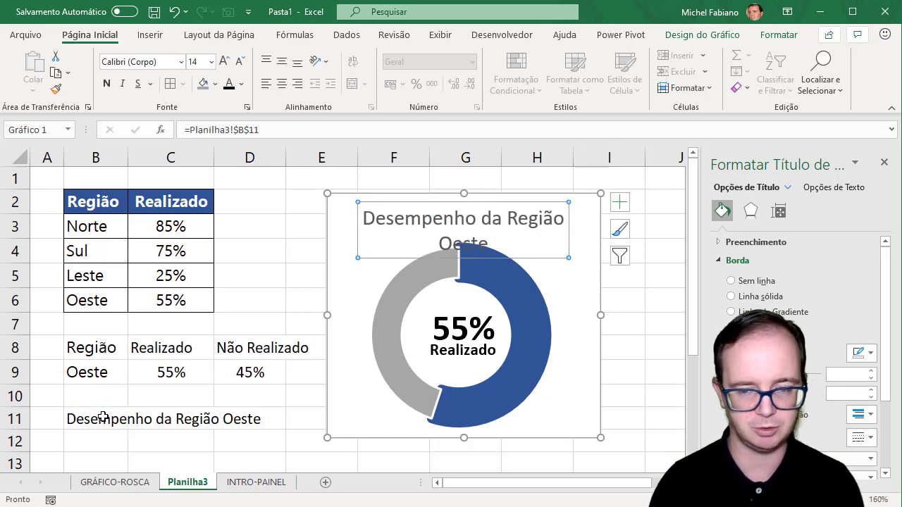
- Set the chart title to bold Ebrima at 9 pt and shift it toward the chart's left edge
left_click(240, 63)
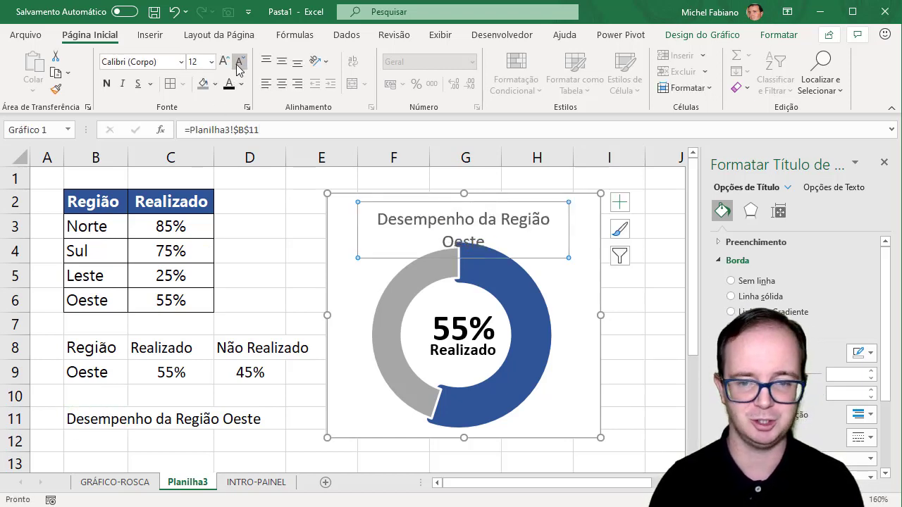
left_click(239, 63)
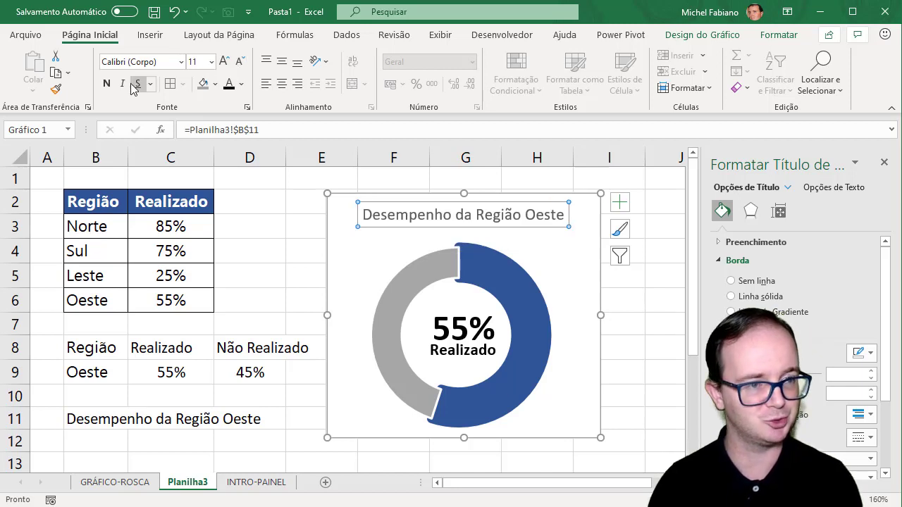
left_click(141, 62)
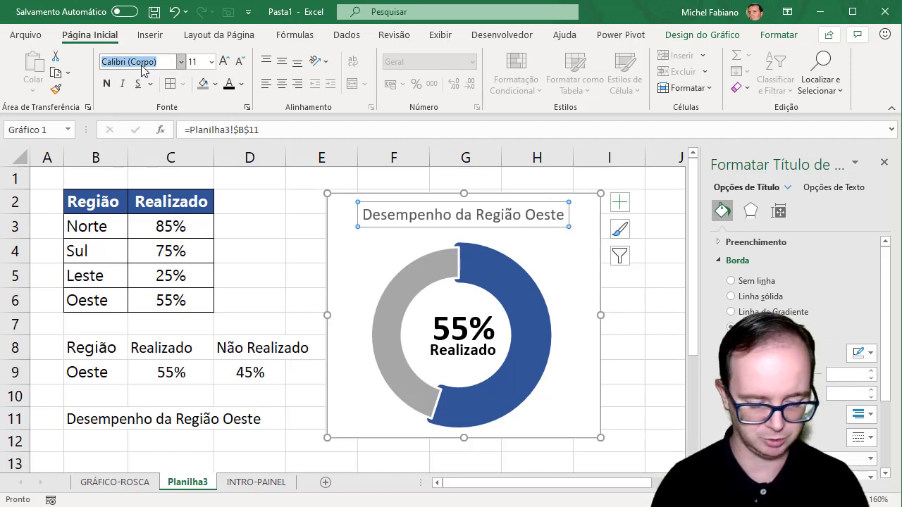
type("Ebrima")
key("Return")
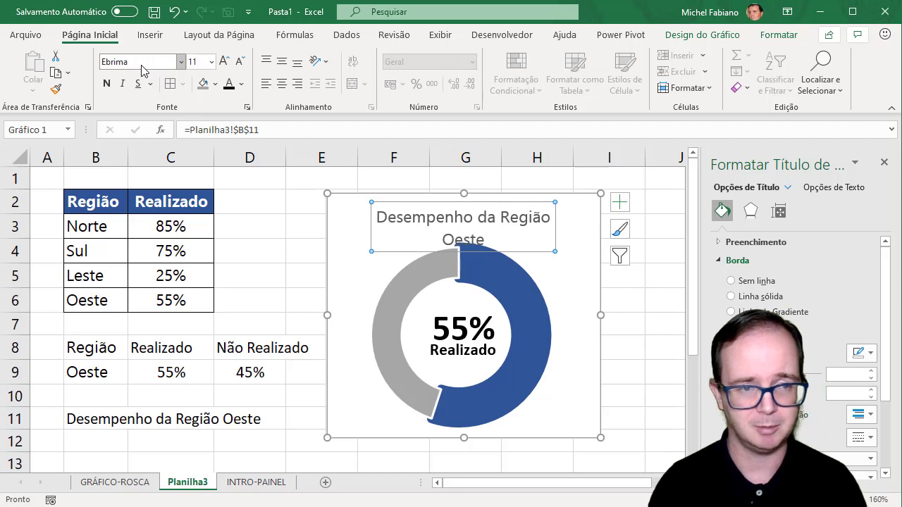
left_click(240, 60)
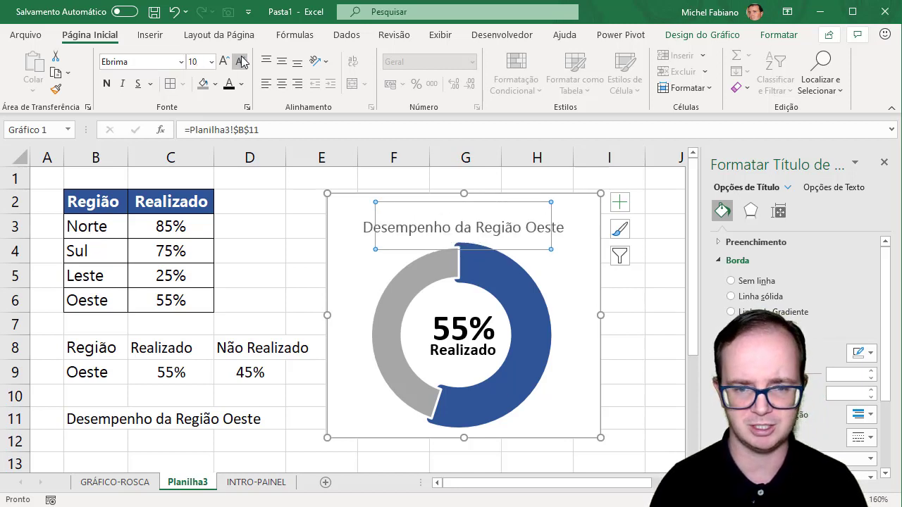
left_click(107, 83)
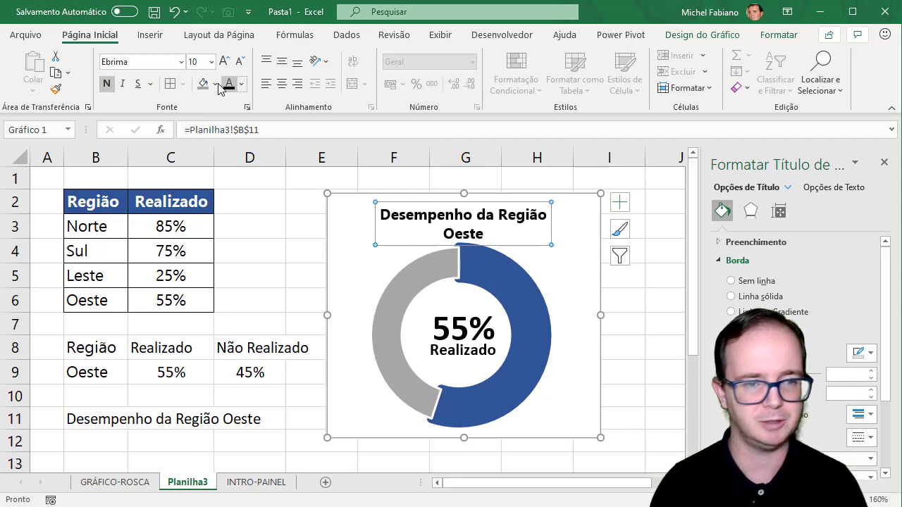
left_click(239, 61)
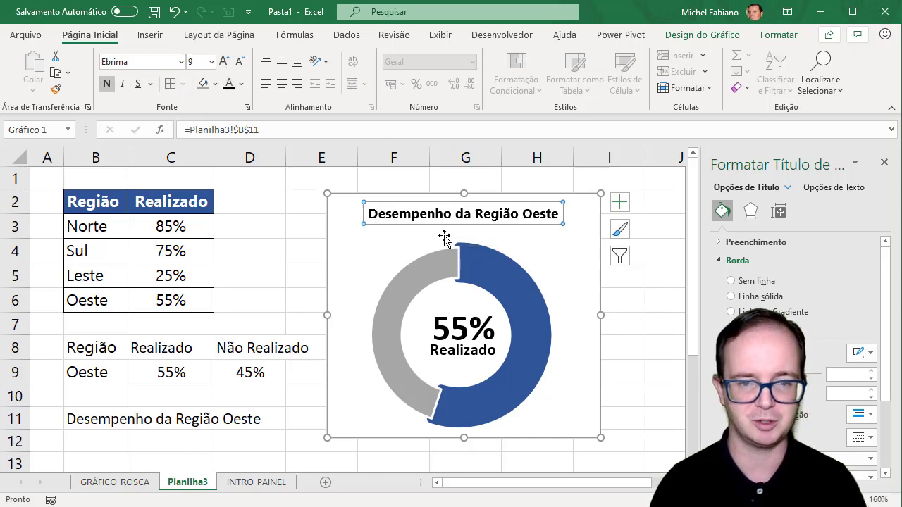
left_click_drag(423, 224, 397, 225)
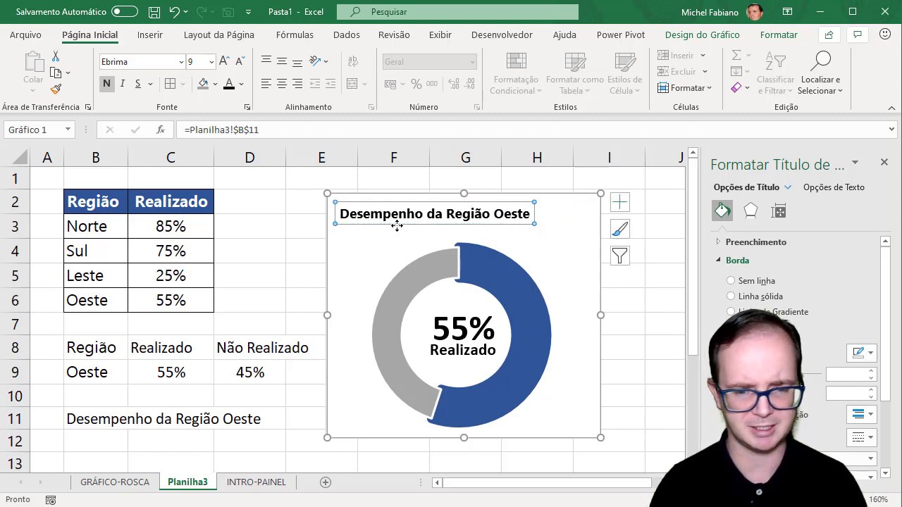
- Shrink the plot area so the doughnut gets smaller
scroll(375, 358, "down", 2)
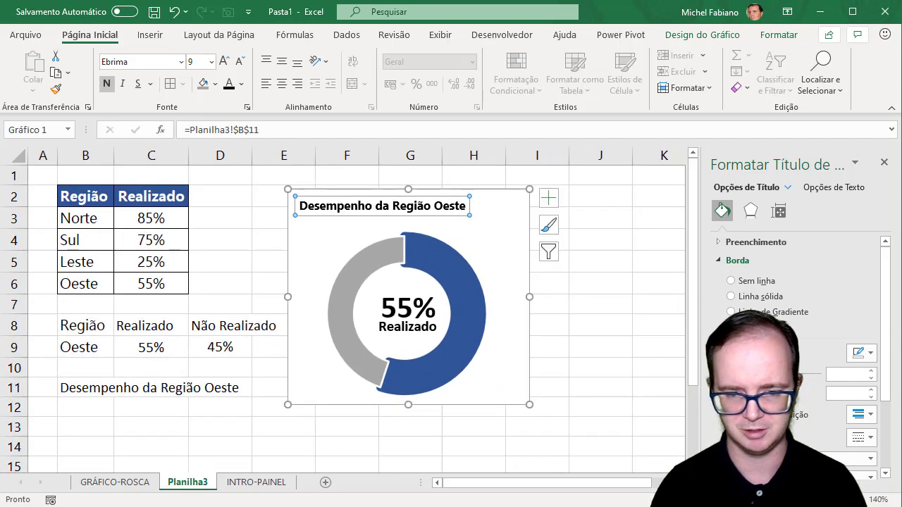
left_click(334, 337)
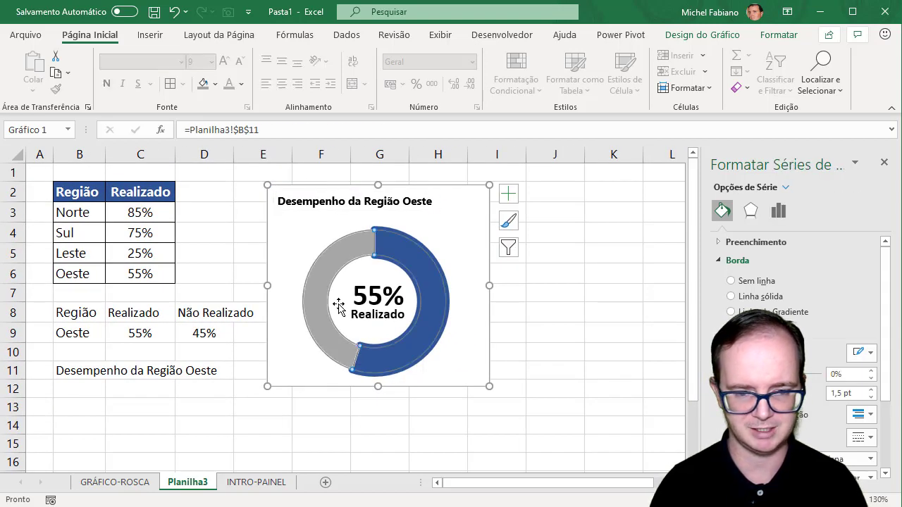
left_click(304, 229)
left_click_drag(303, 230, 323, 239)
- Enlarge the title to 11 pt and widen the chart so the title fits on one line
left_click(331, 205)
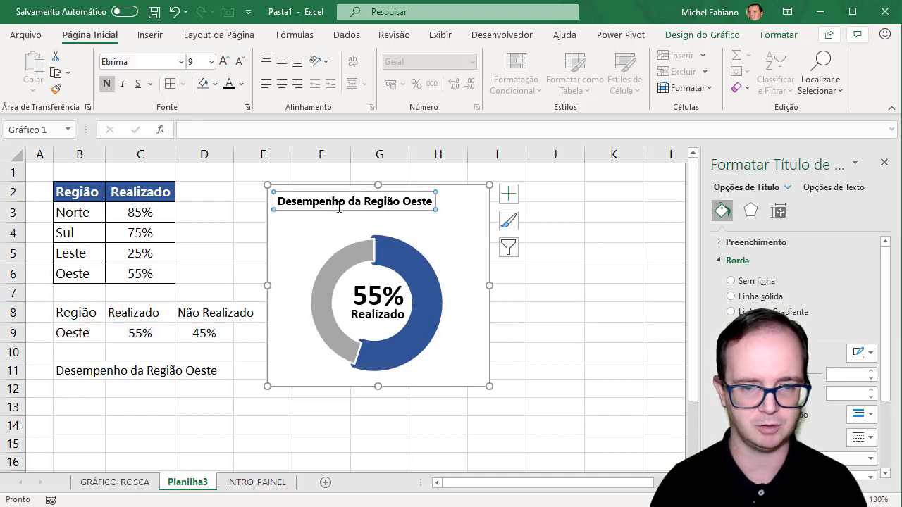
left_click(224, 62)
left_click(224, 63)
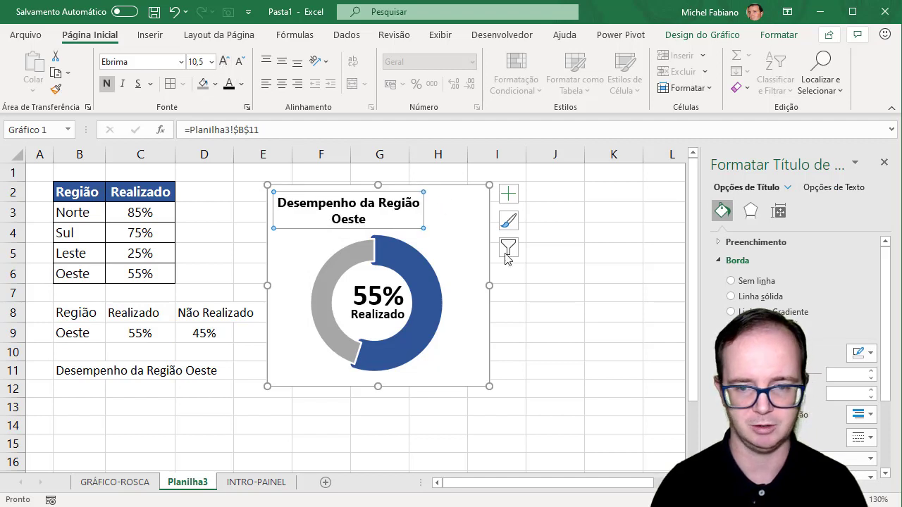
left_click_drag(491, 284, 500, 285)
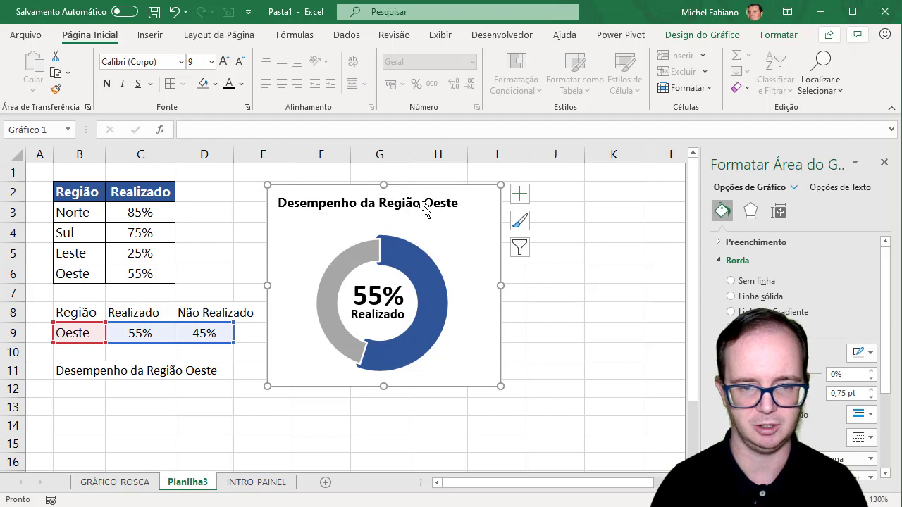
left_click(426, 209)
left_click(223, 62)
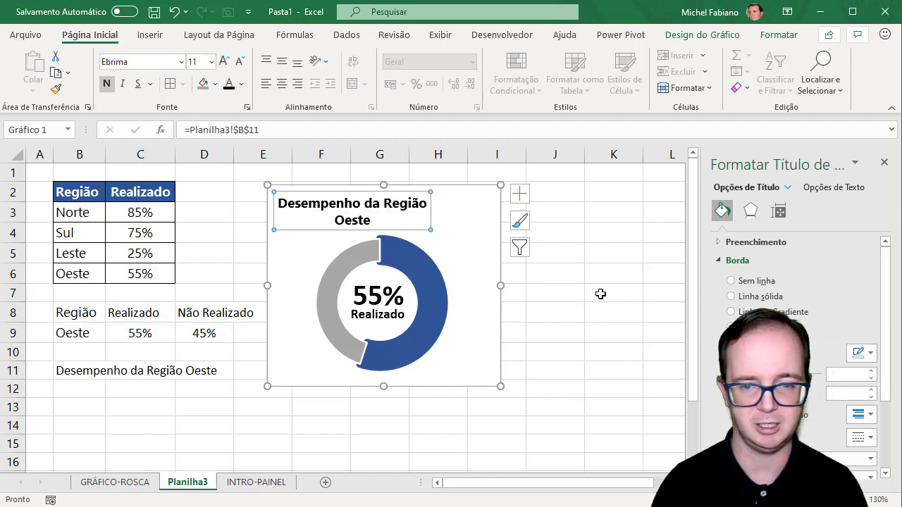
left_click_drag(502, 286, 514, 285)
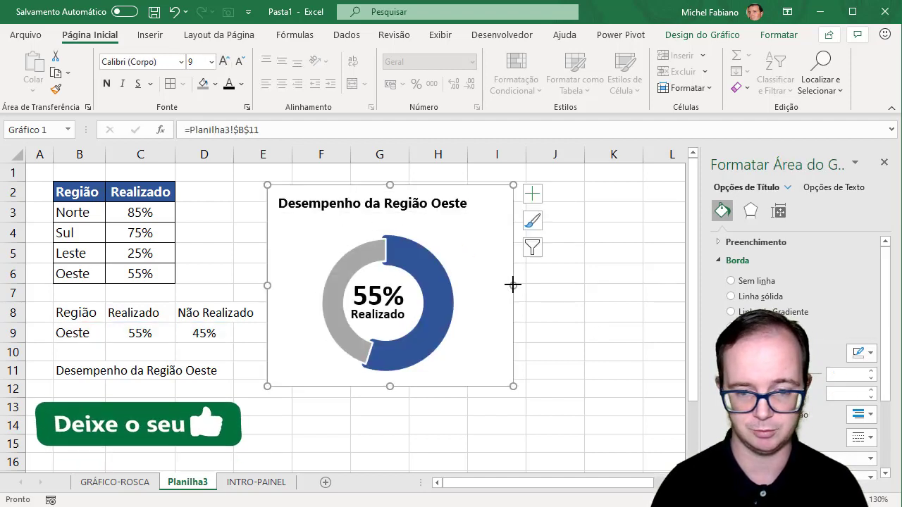
left_click(434, 207)
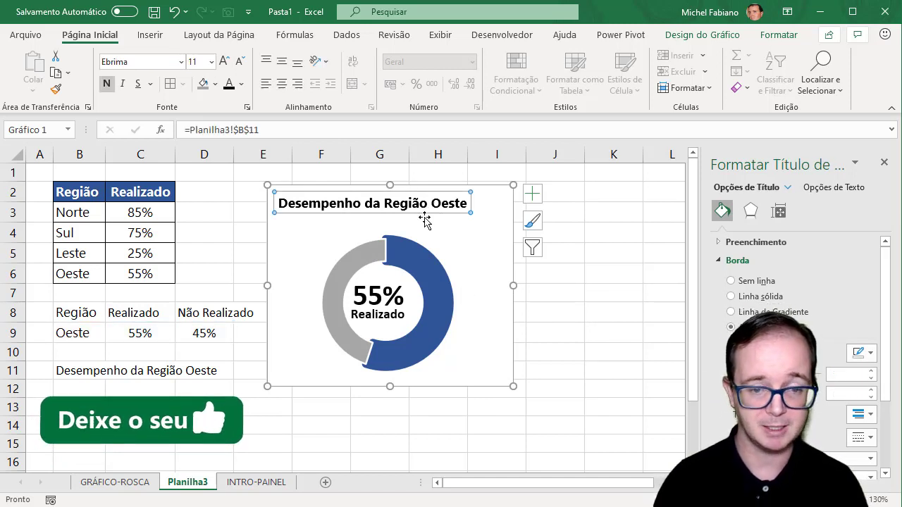
- Re-centre the 55% label in the doughnut and align Realizado beneath it
left_click(399, 317)
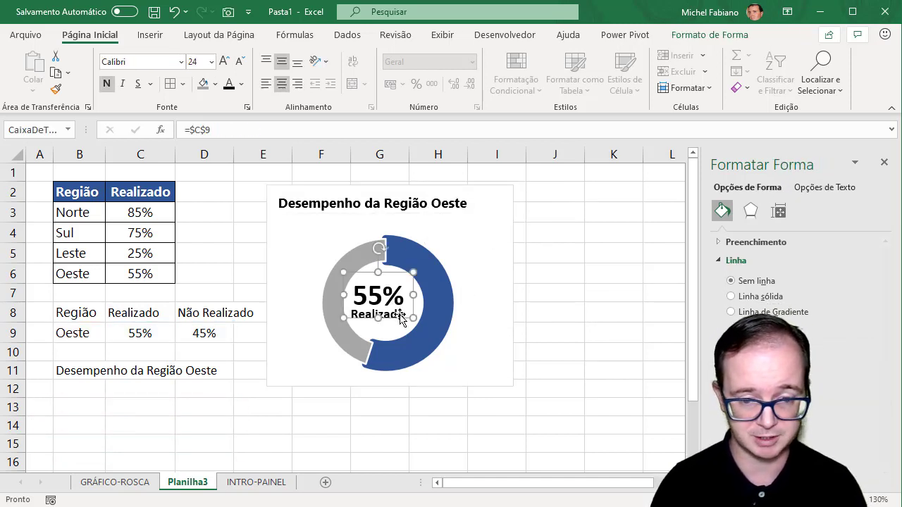
left_click_drag(405, 318, 411, 323)
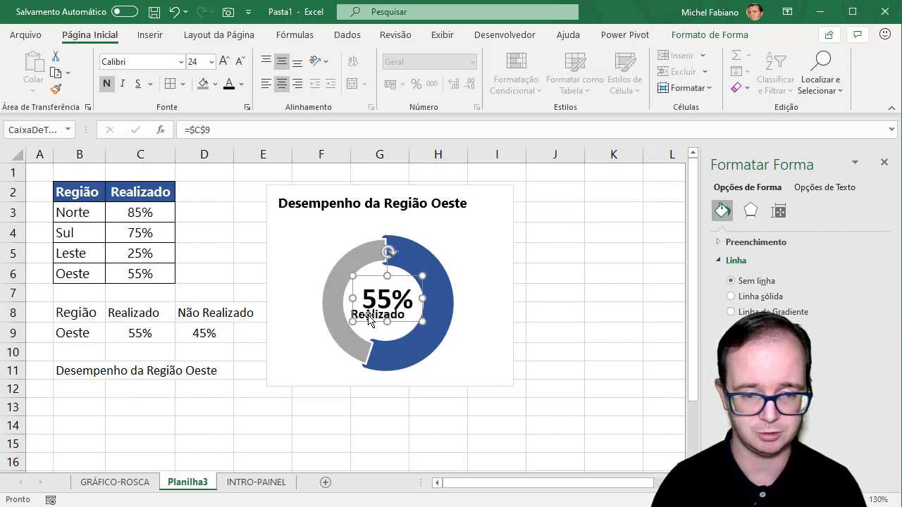
left_click(294, 326)
left_click(372, 324)
left_click_drag(372, 324, 394, 331)
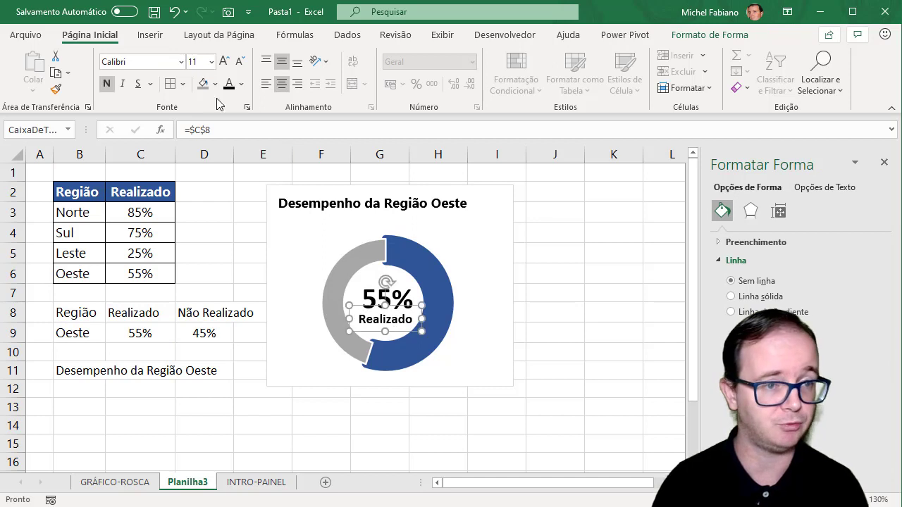
- Set Realizado to Ebrima at 10 pt and apply Ebrima to the 55% label
left_click(172, 62)
type("Ebrima")
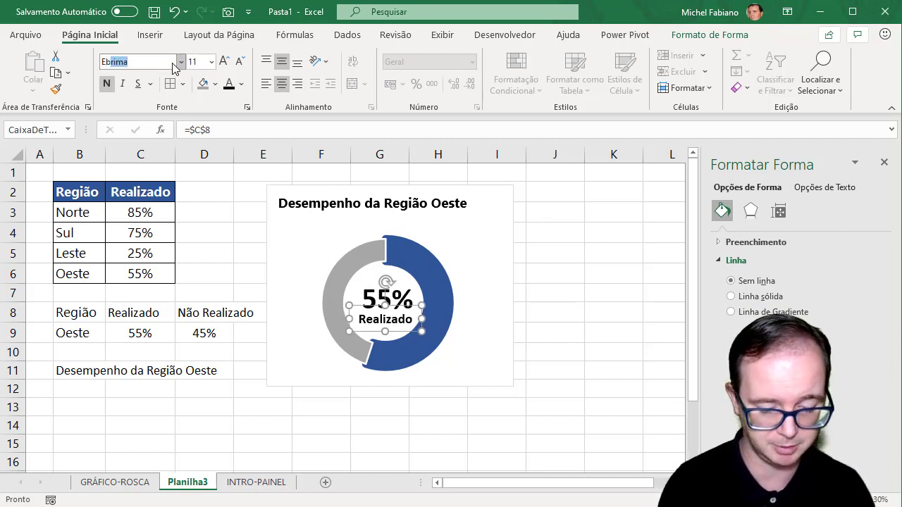
key("Return")
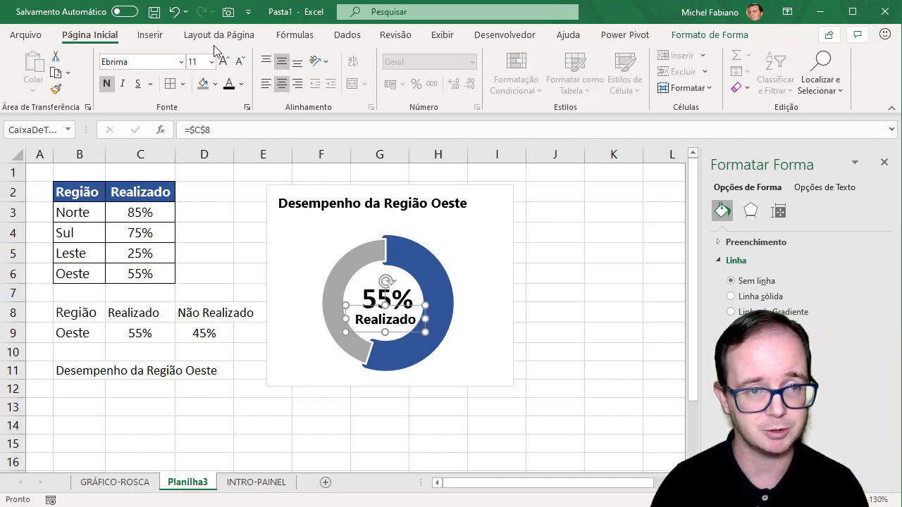
left_click(242, 63)
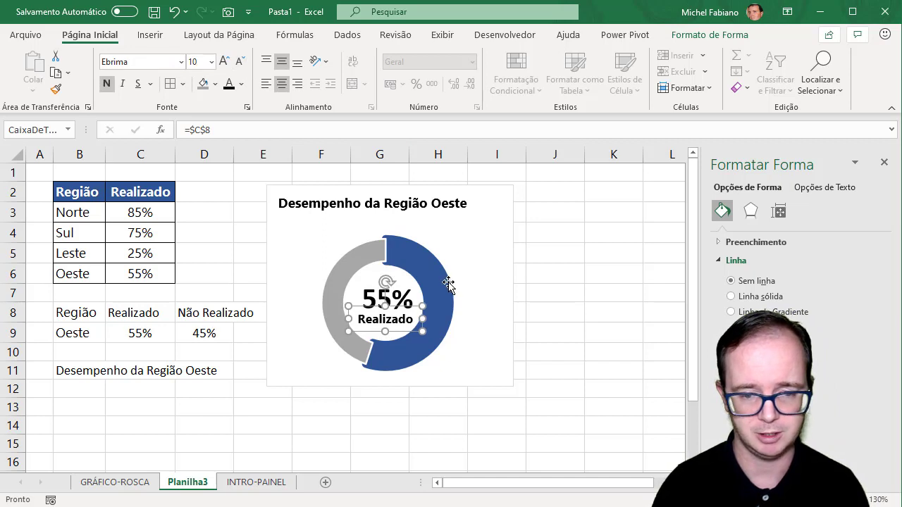
left_click(401, 293)
left_click(148, 66)
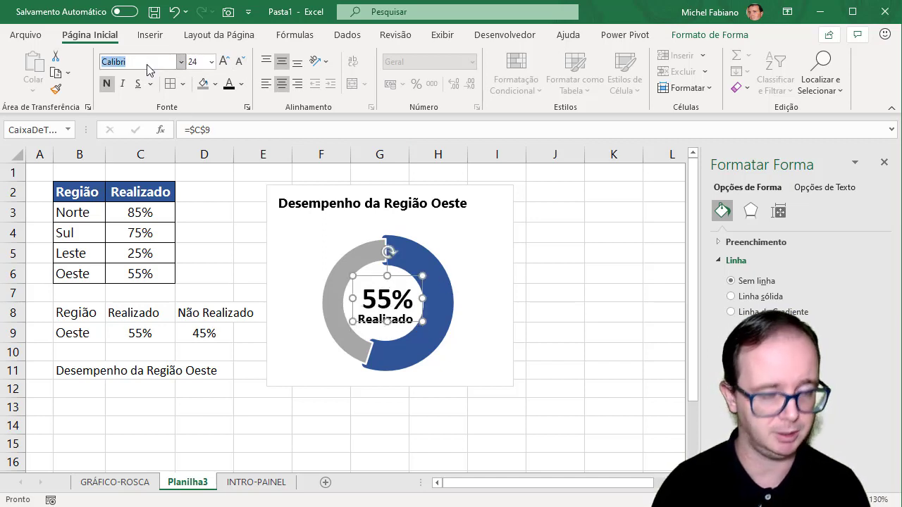
type("Ebrima")
key("Return")
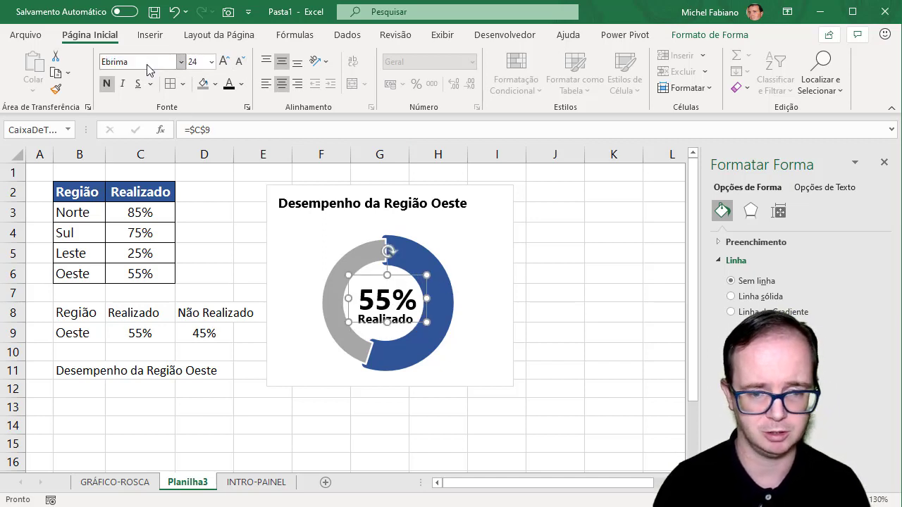
left_click(614, 248)
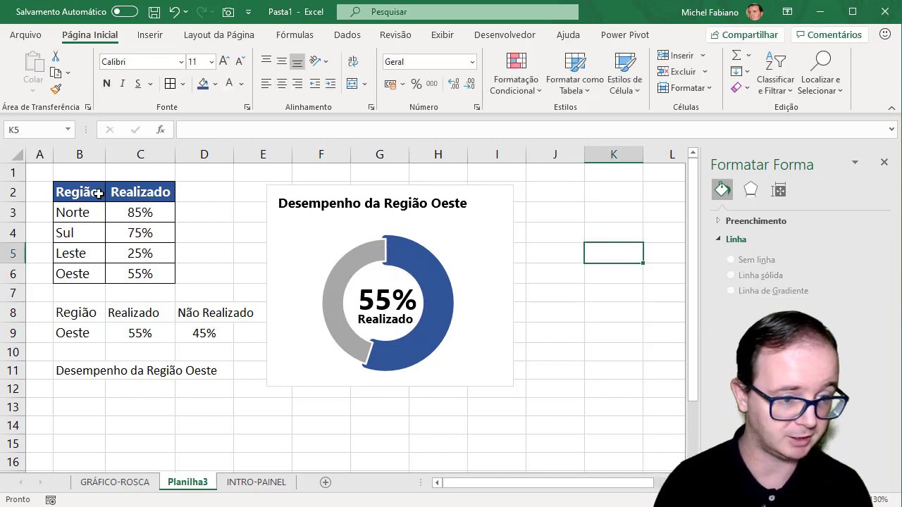
- Format-paint B2:B3 onto B8:B9 and C2:C3 onto C8:D9, then autofit column D for Não Realizado
mouse_move(99, 193)
left_mouse_down()
mouse_move(124, 203)
mouse_move(85, 202)
mouse_move(79, 212)
left_mouse_up()
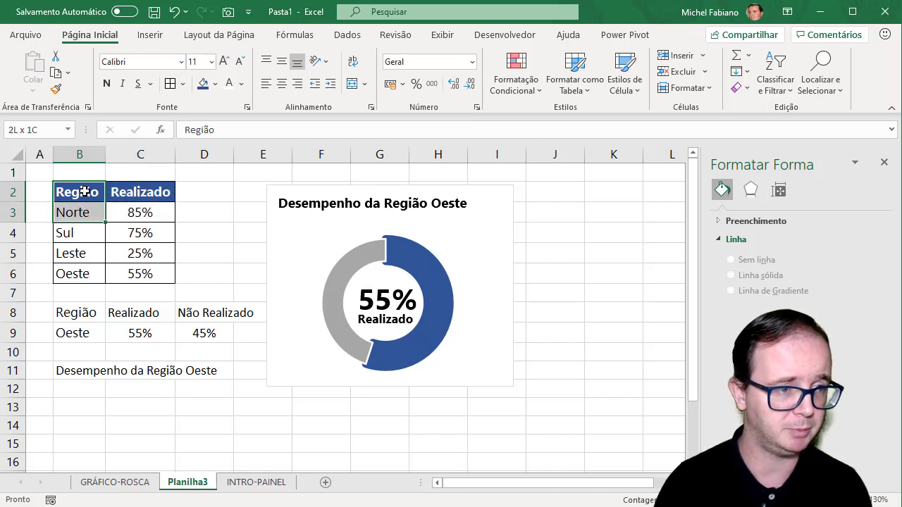
left_click(56, 88)
left_click_drag(84, 311, 83, 336)
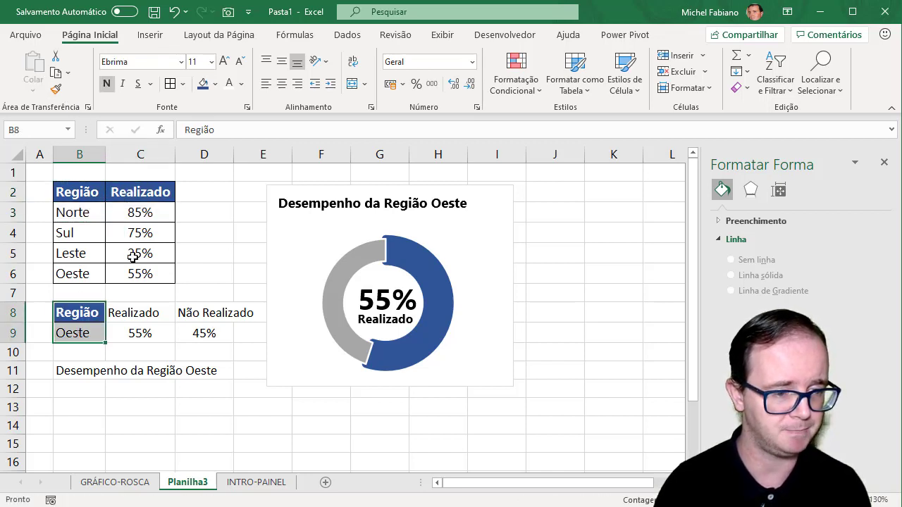
left_click_drag(149, 197, 145, 212)
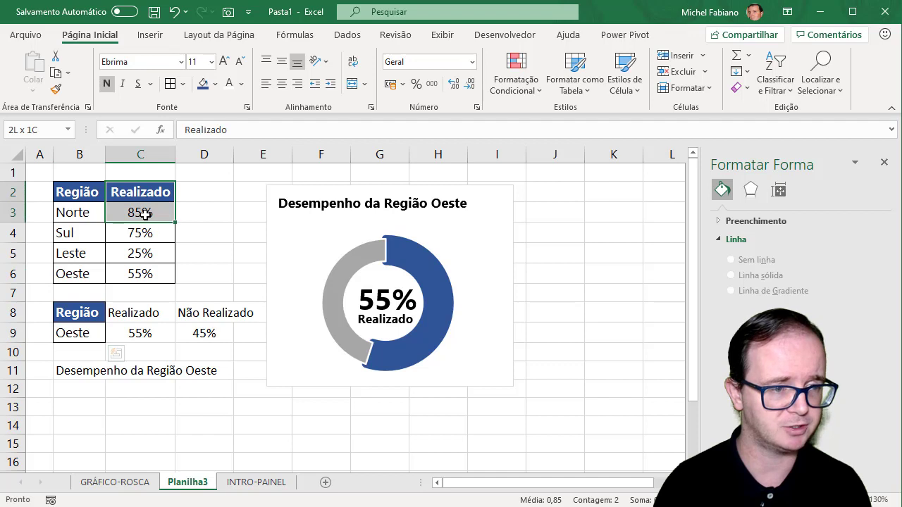
left_click(54, 90)
left_click_drag(147, 308, 205, 329)
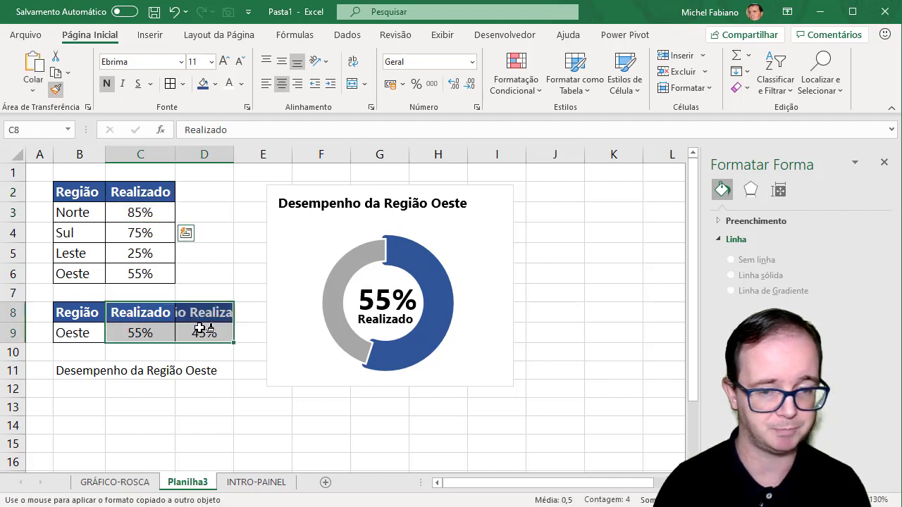
double_click(234, 155)
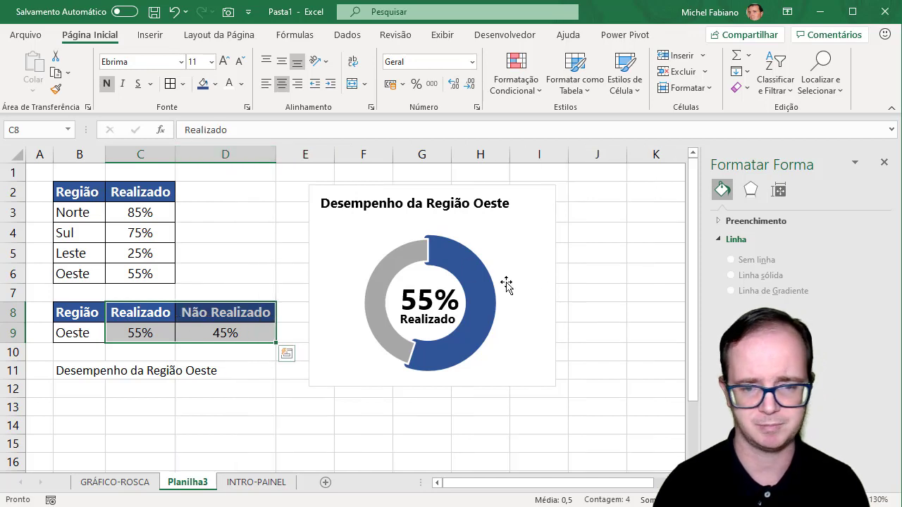
left_click(608, 295)
left_click(79, 334)
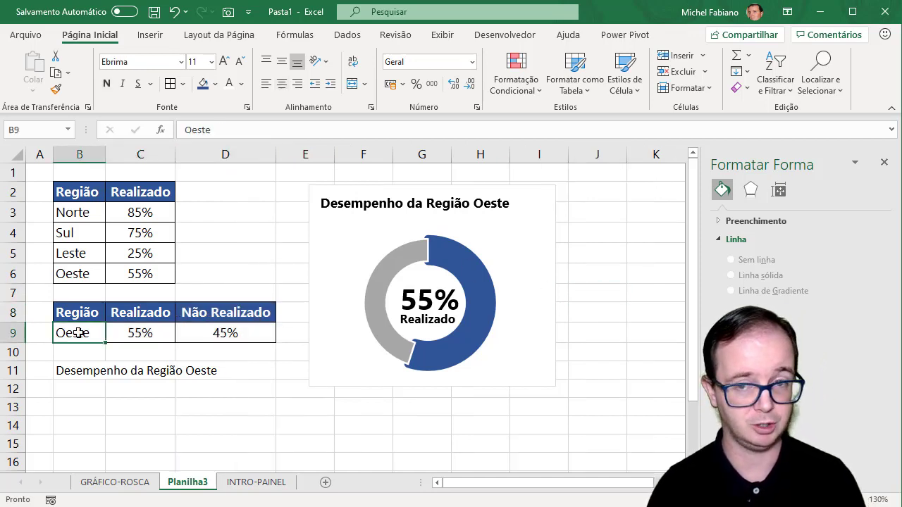
- Add Lista data validation to B9 with source =$B$3:$B$6
left_click(339, 36)
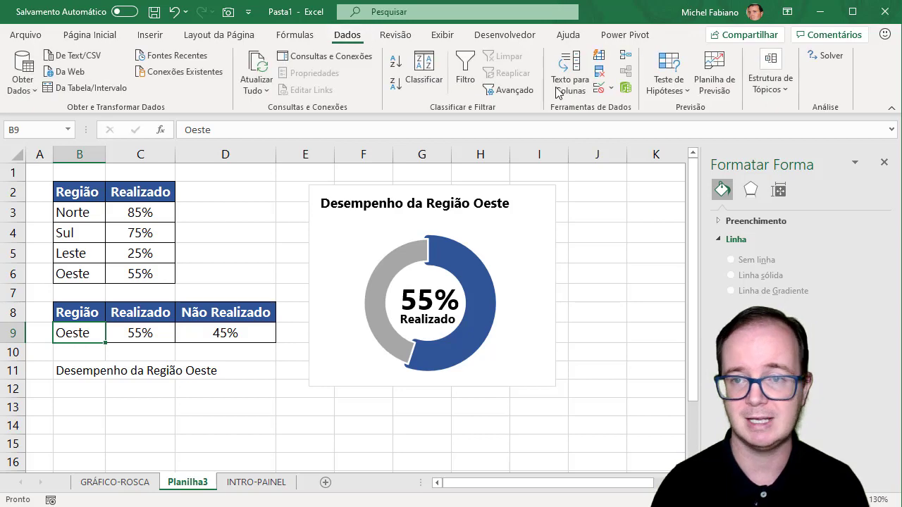
left_click(605, 88)
left_click(622, 108)
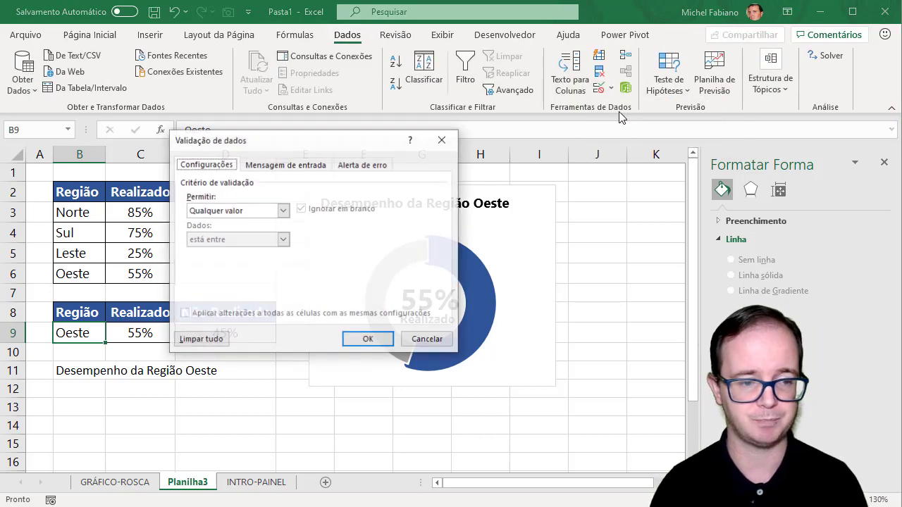
left_click(283, 211)
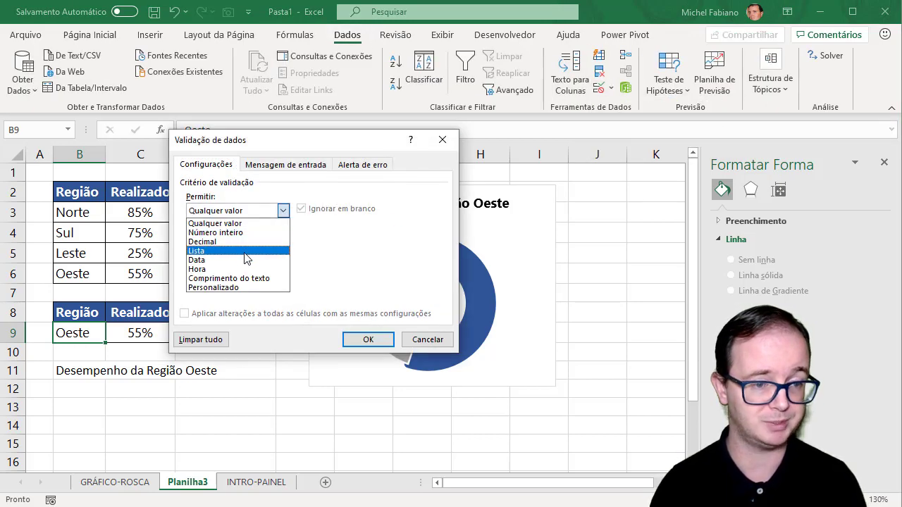
left_click(243, 252)
left_click(217, 265)
left_click_drag(85, 211, 90, 274)
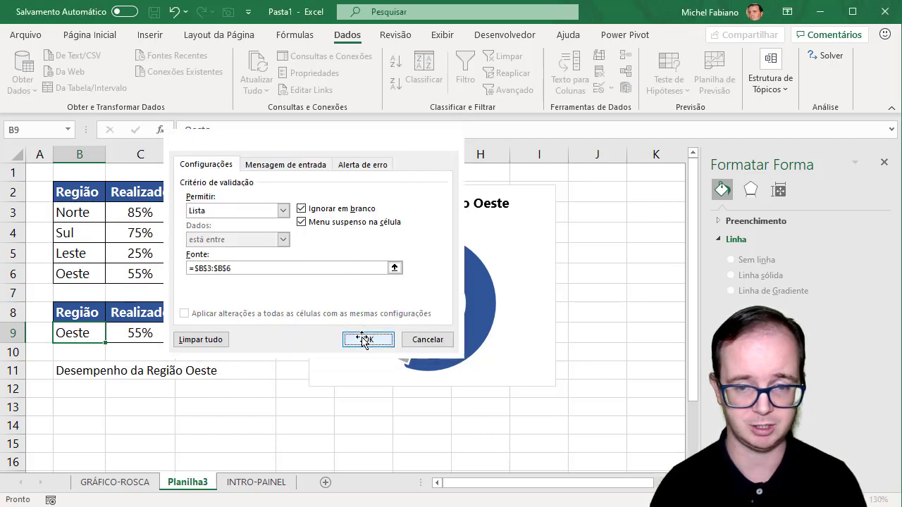
left_click(366, 338)
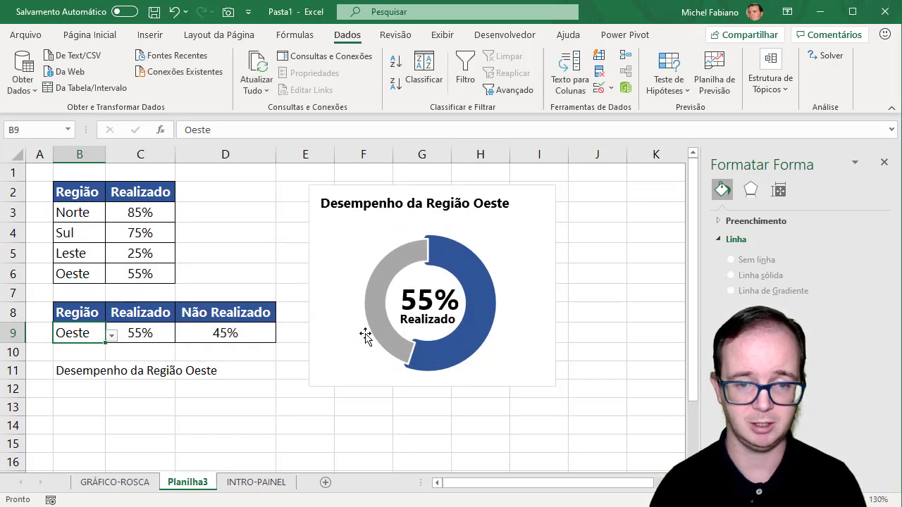
- Test the B9 region dropdown by choosing Sul, Leste and Oeste in turn
left_click(111, 336)
left_click(98, 363)
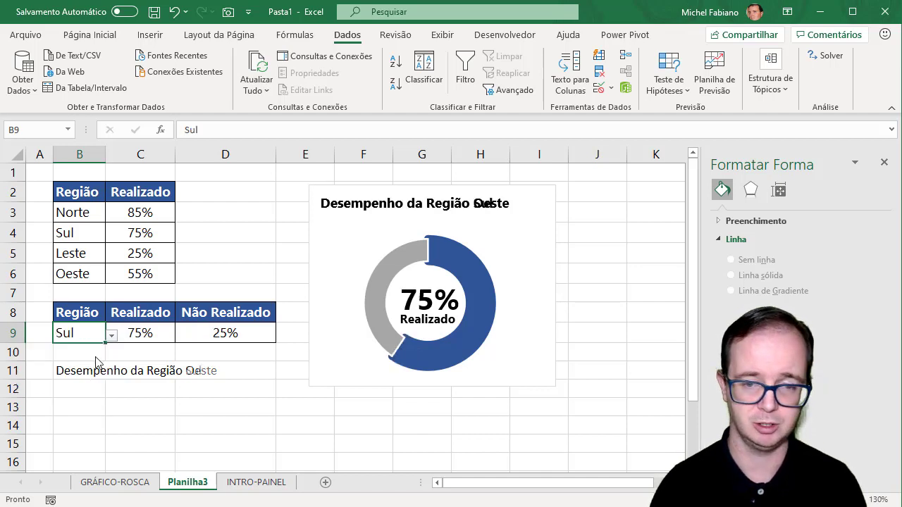
left_click(112, 336)
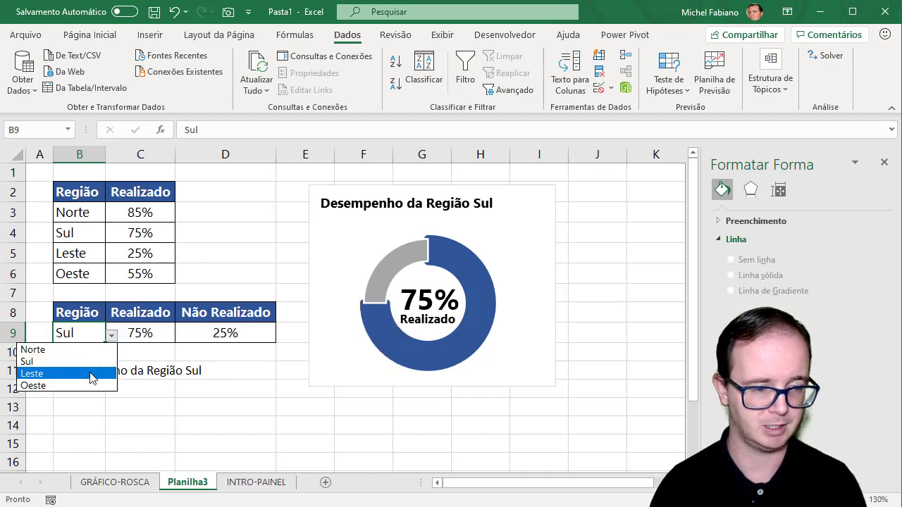
left_click(42, 373)
left_click(111, 336)
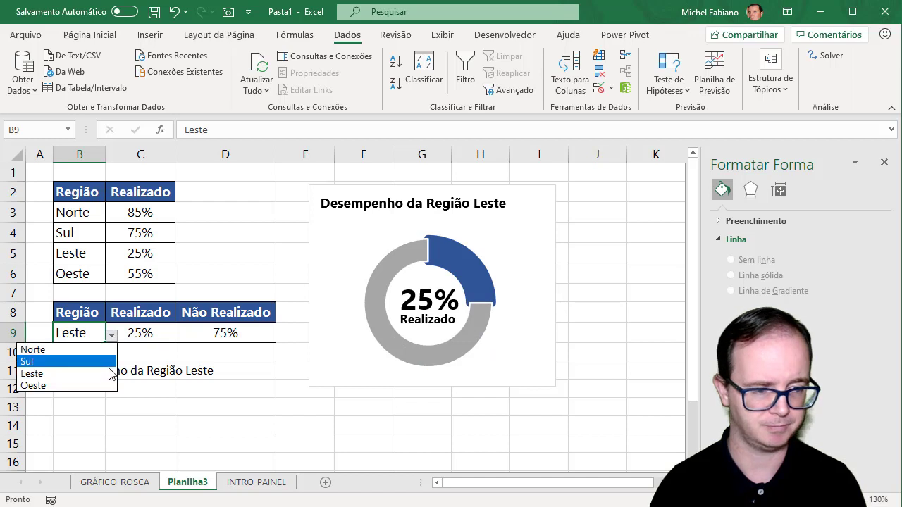
left_click(43, 382)
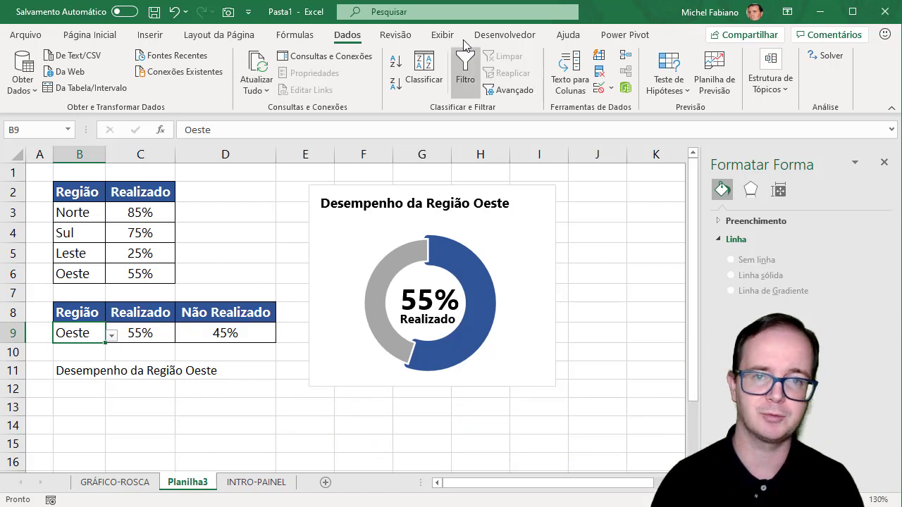
- Hide the sheet gridlines and set B9 to Sul, so the chart shows Região Sul at 75%
left_click(444, 34)
left_click(274, 84)
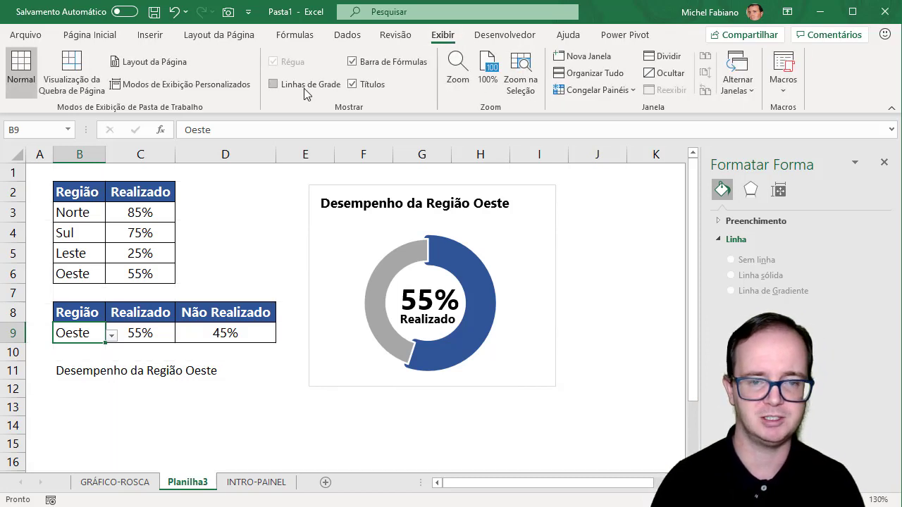
left_click(111, 338)
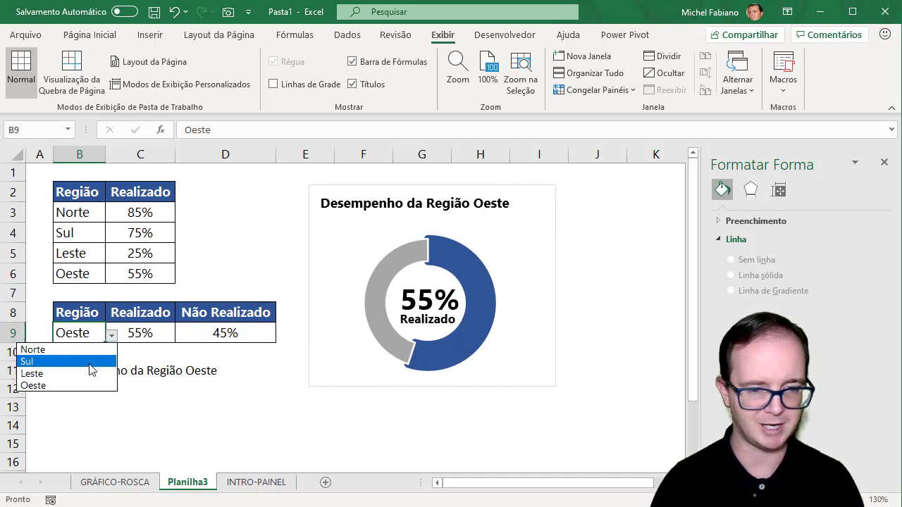
left_click(91, 367)
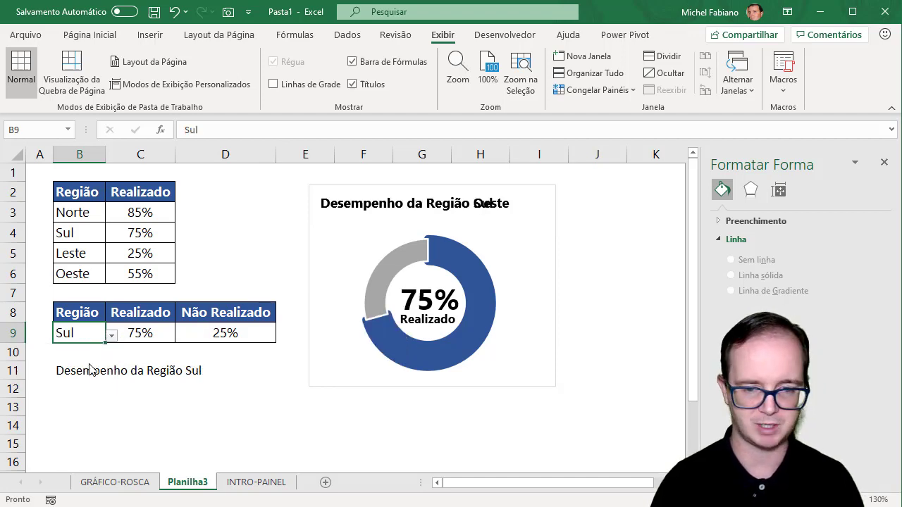
left_click(620, 265)
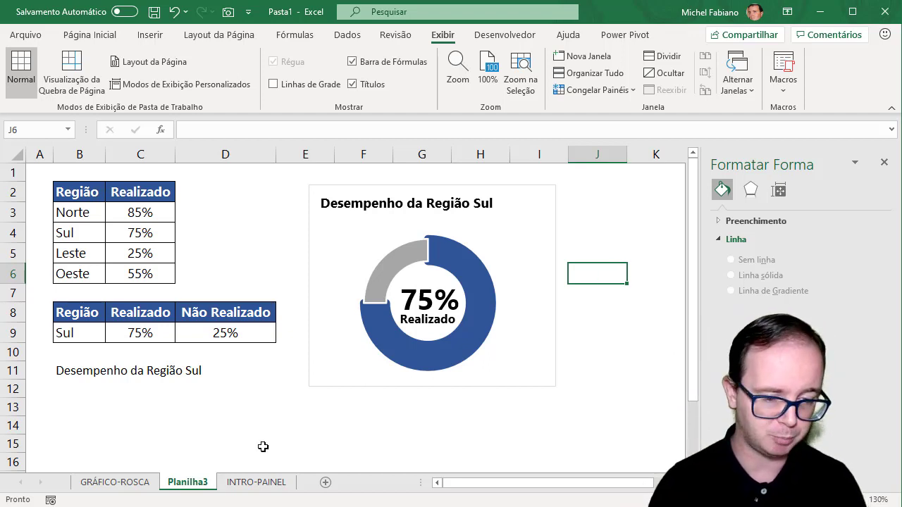
- View the INTRO-PAINEL dashboard, close the Formatar Forma pane, and return to the GRÁFICO-ROSCA doughnut
left_click(237, 487)
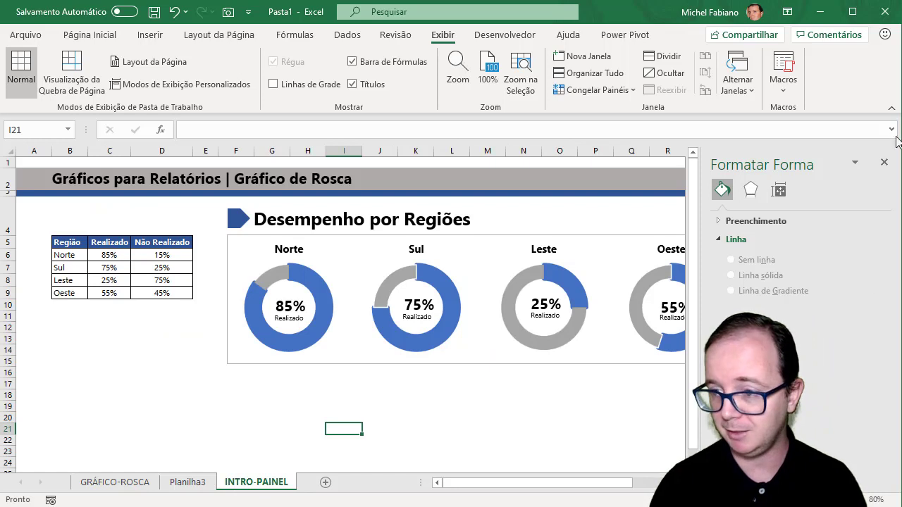
left_click(885, 163)
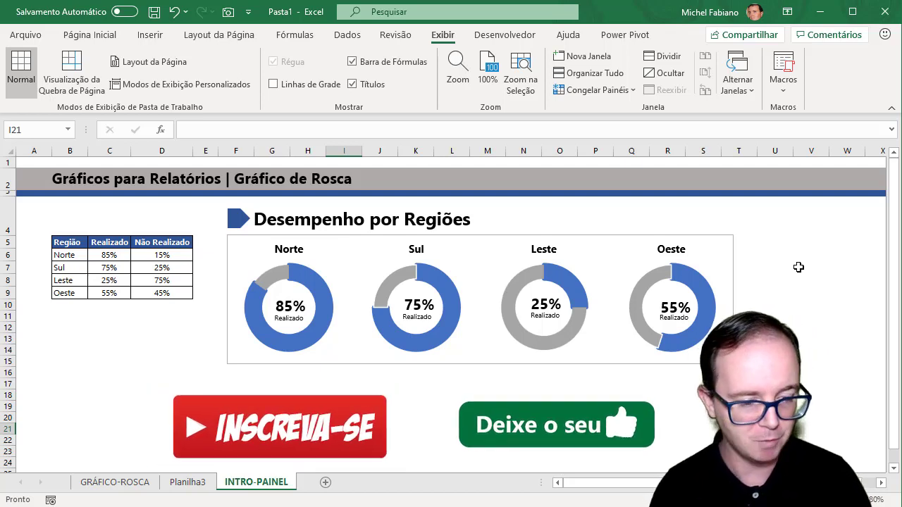
left_click(138, 483)
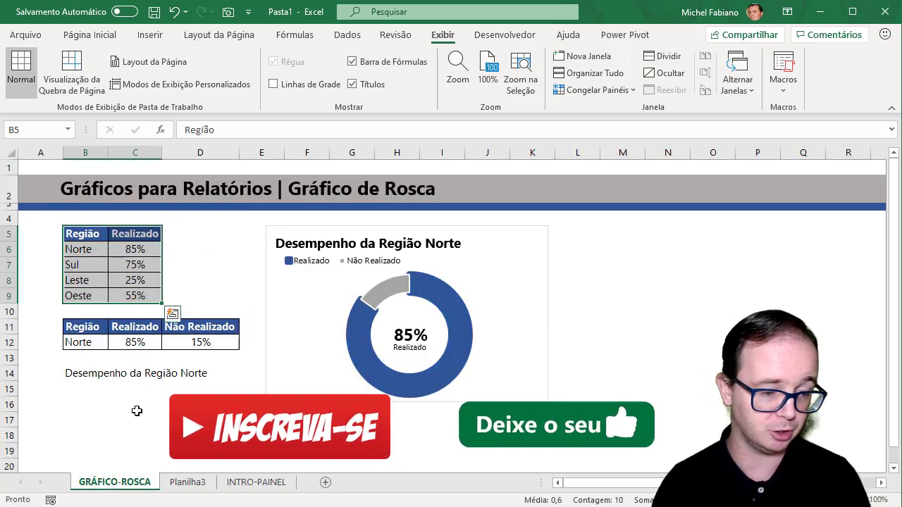
left_click(137, 409)
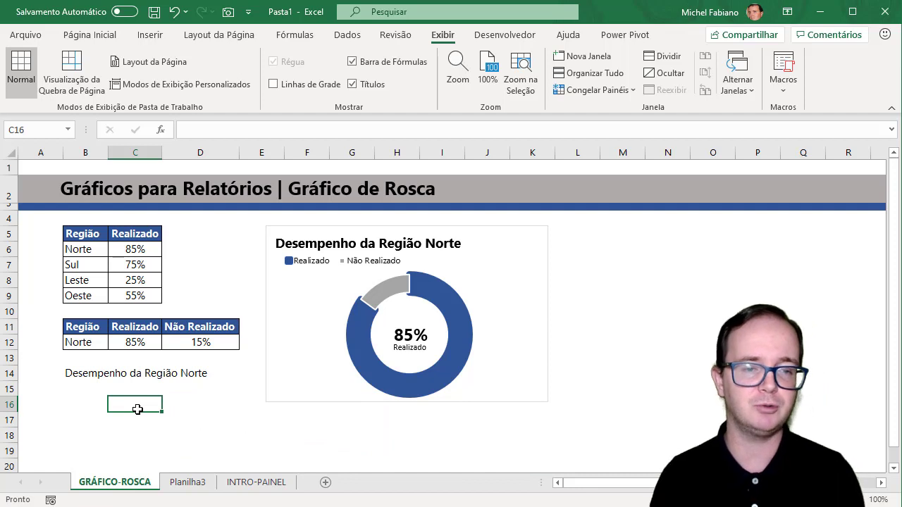